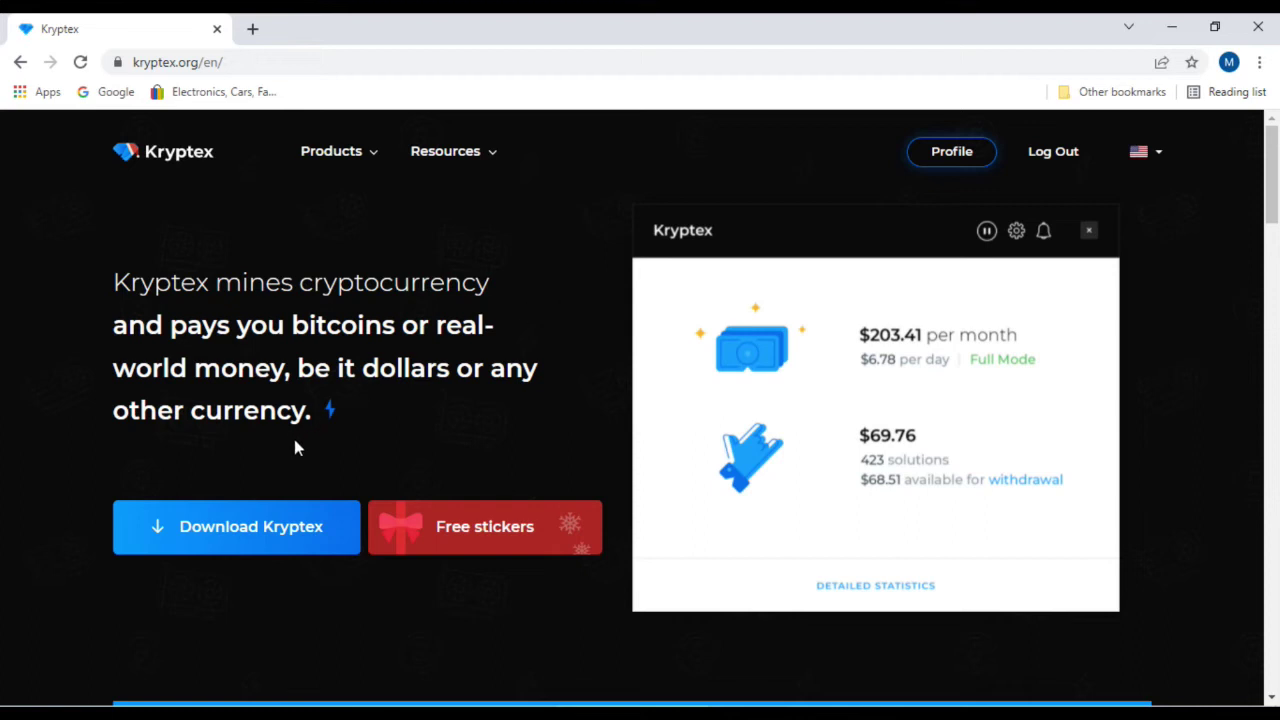
Step: Start getting the Kryptex miner from the kryptex.org/en/ home page
click(252, 525)
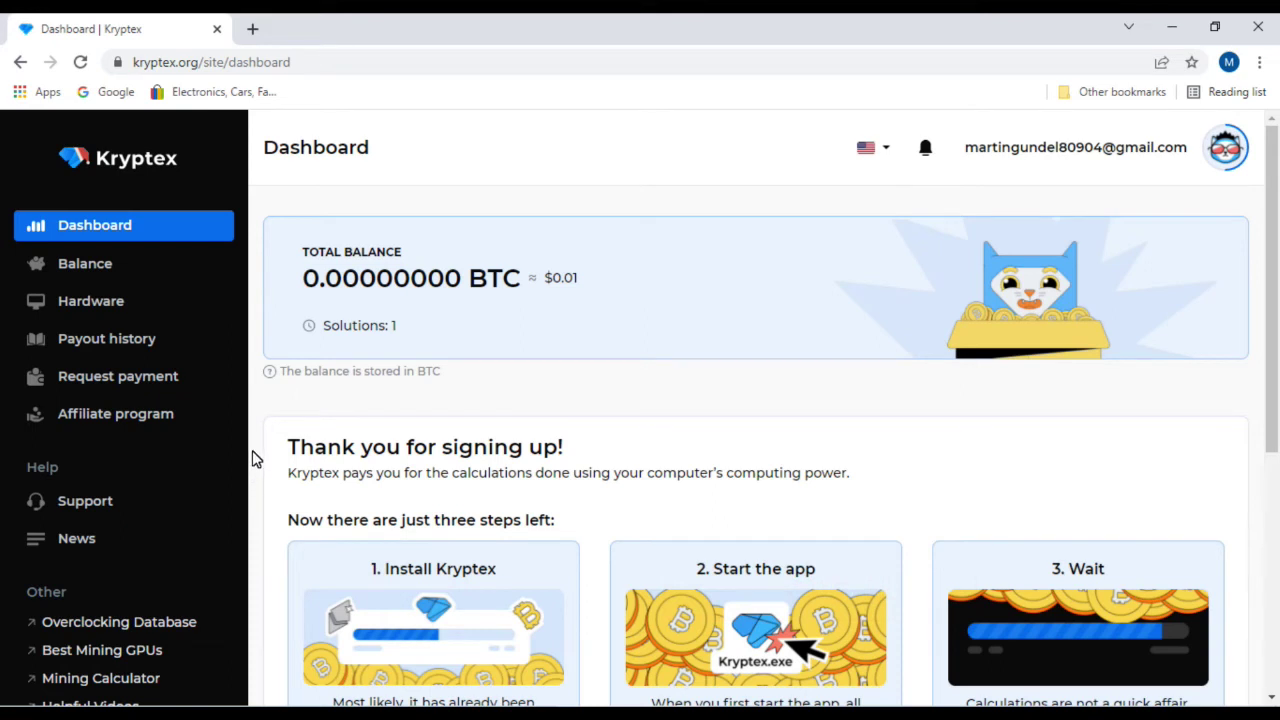
Step: Request the kryptex-setup-4.17.14 installer from the dashboard sidebar, then cancel the Save As prompt
scroll(190, 465, down, 2)
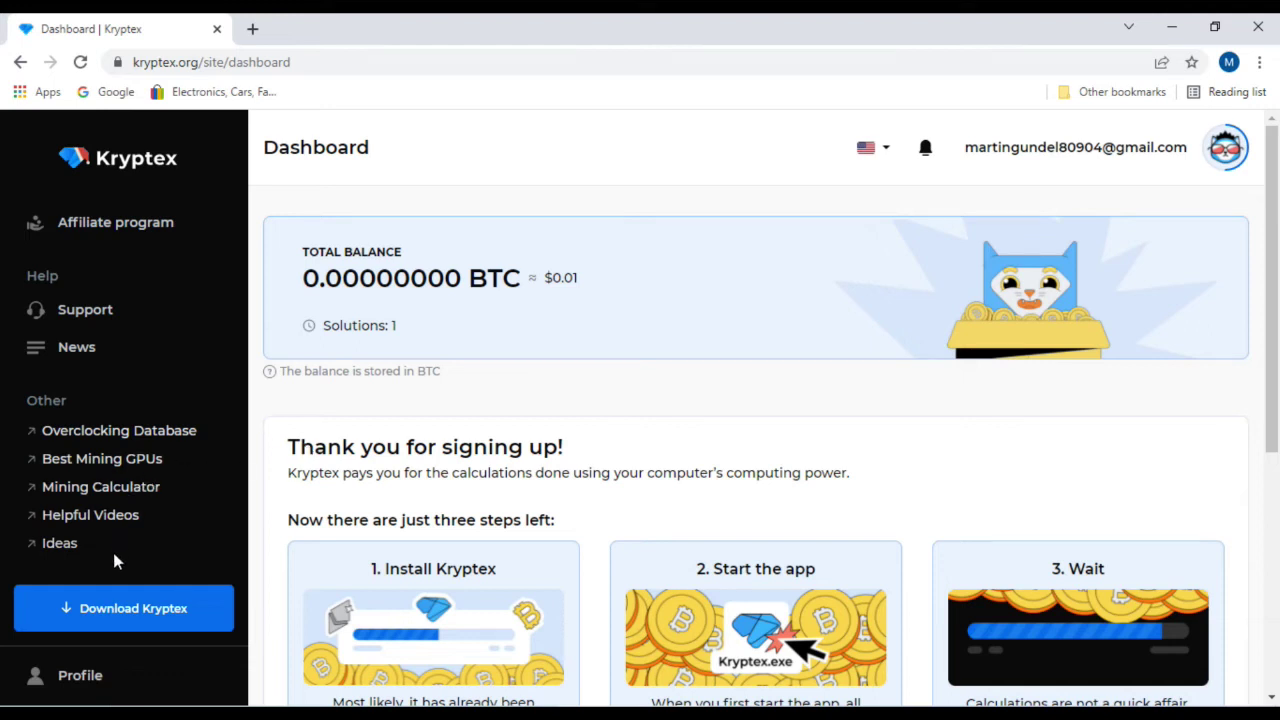
click(109, 606)
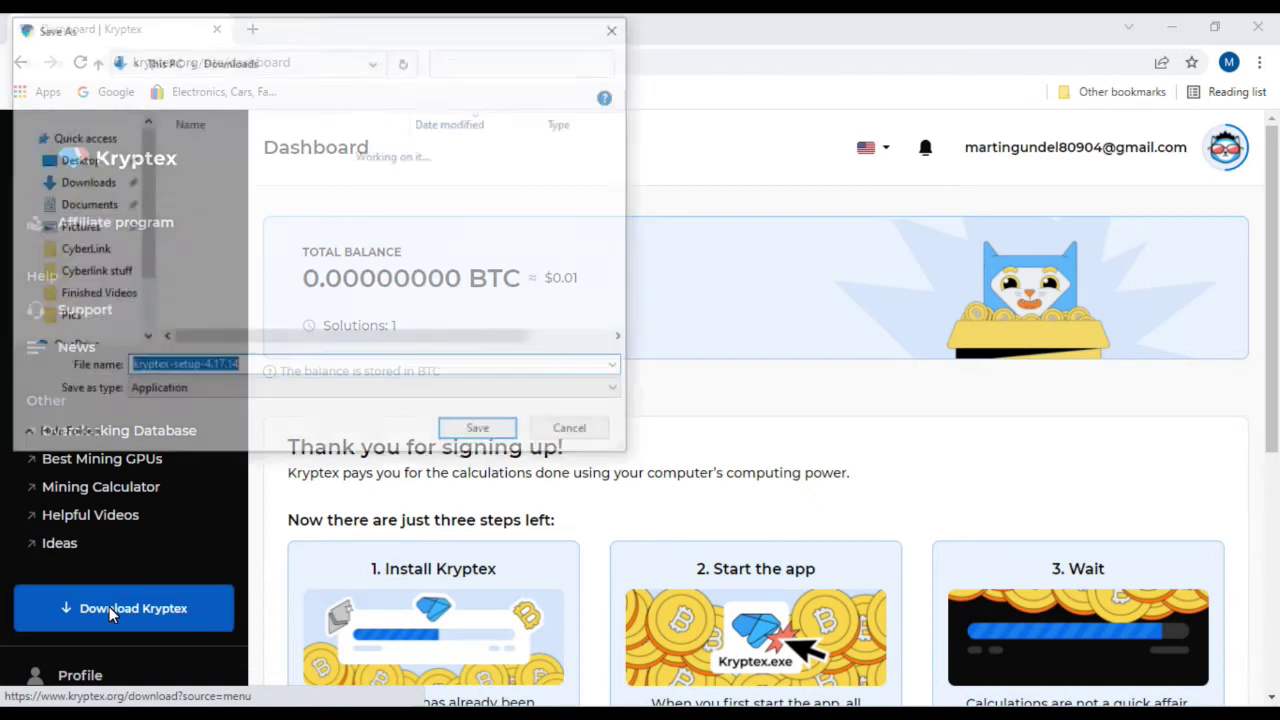
click(560, 437)
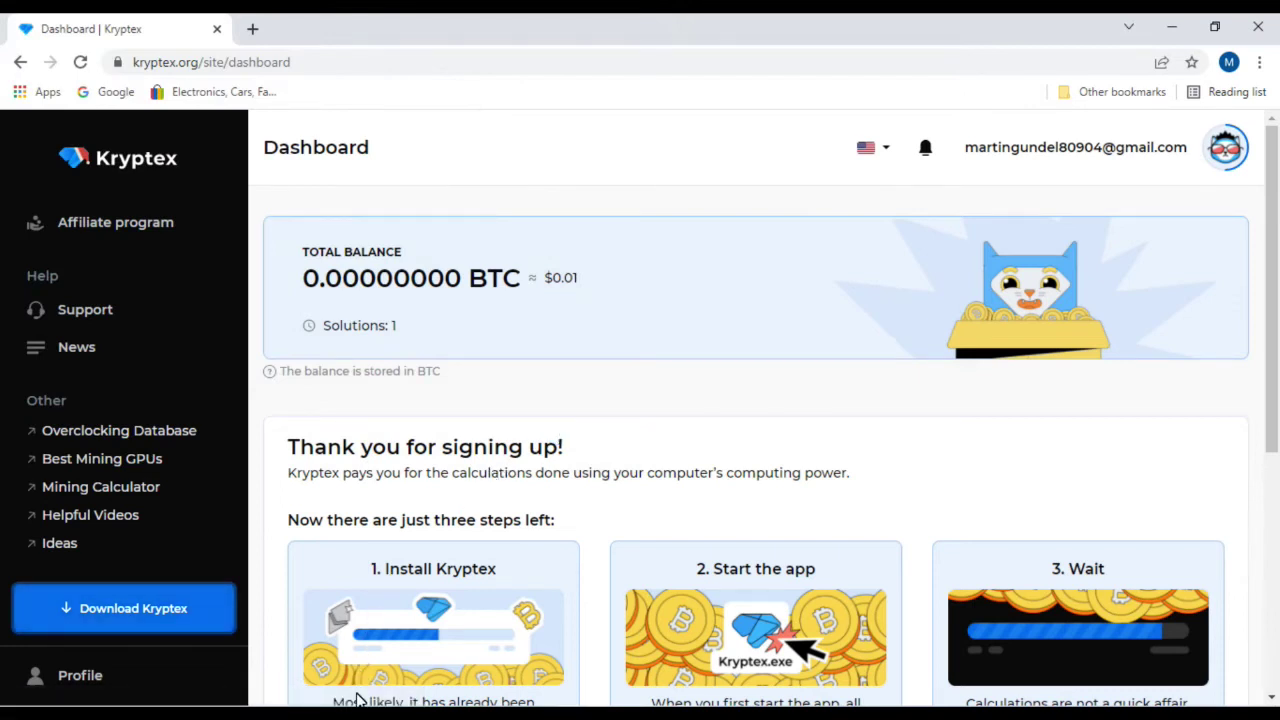
mouse_move(330, 714)
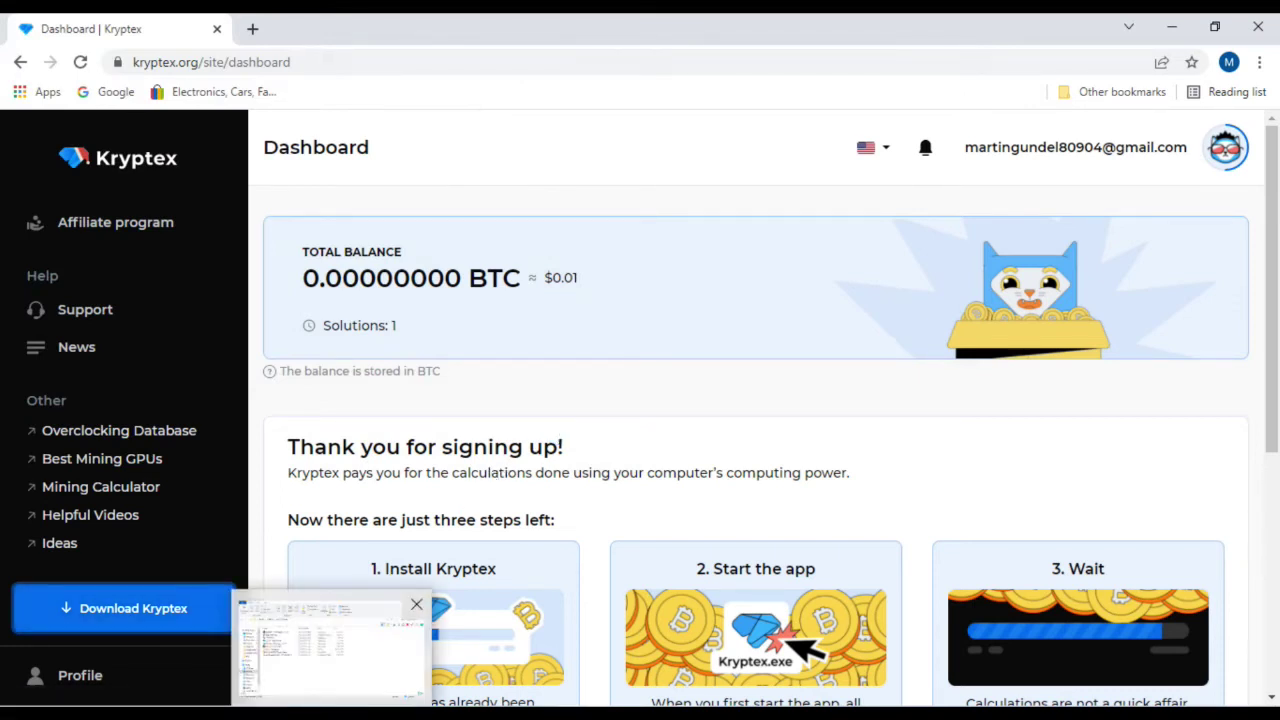
Step: Select kryptex-setup-4.17.14 in the Crypto Software folder, then minimize Explorer and both Chrome windows
click(330, 650)
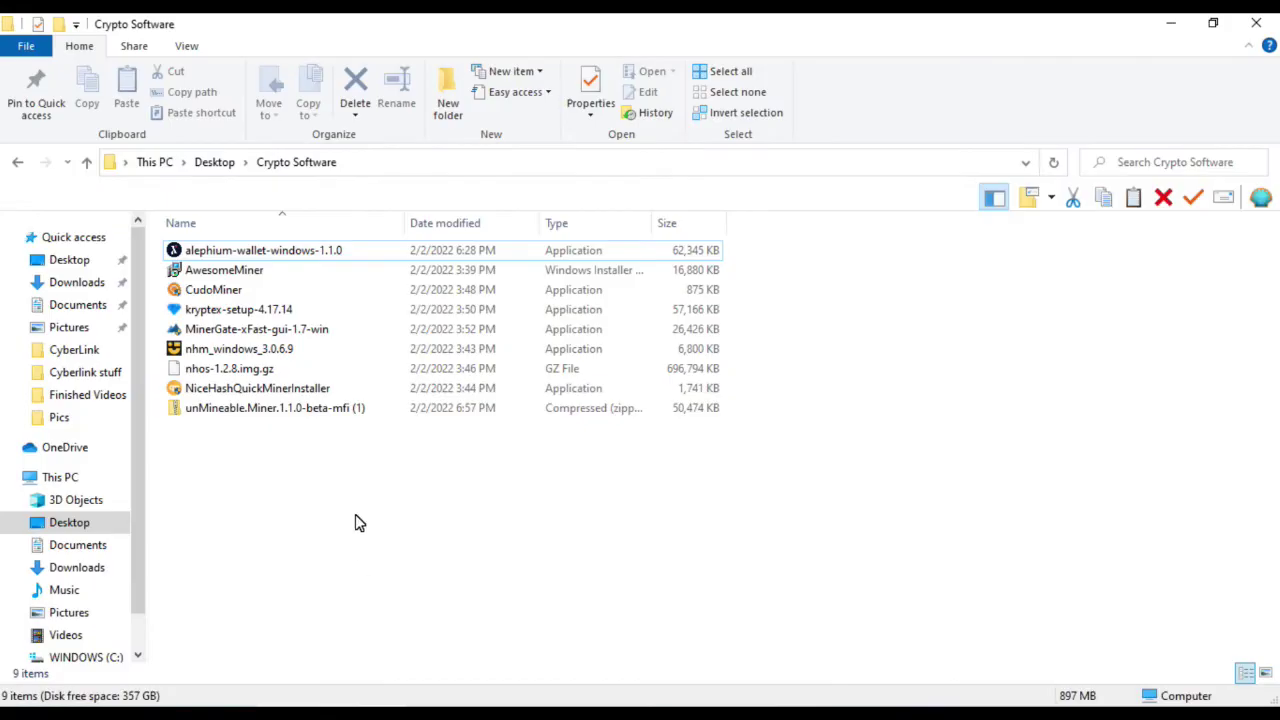
click(238, 312)
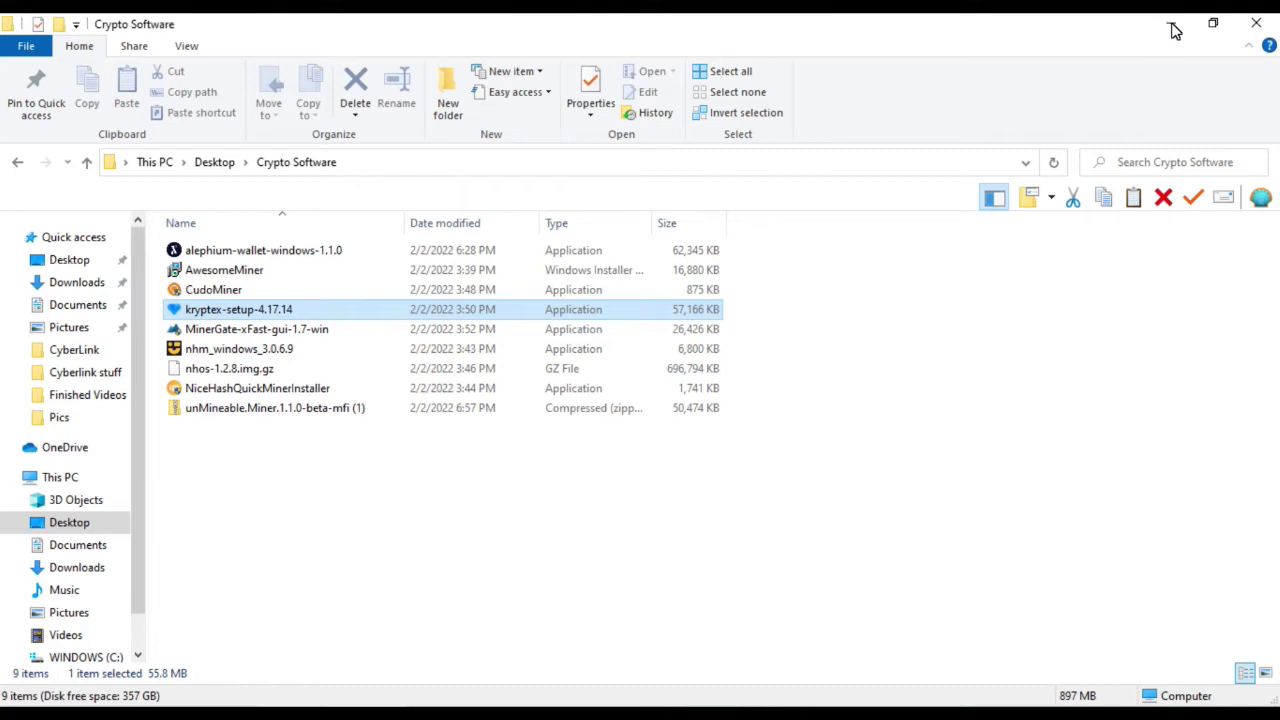
click(1175, 31)
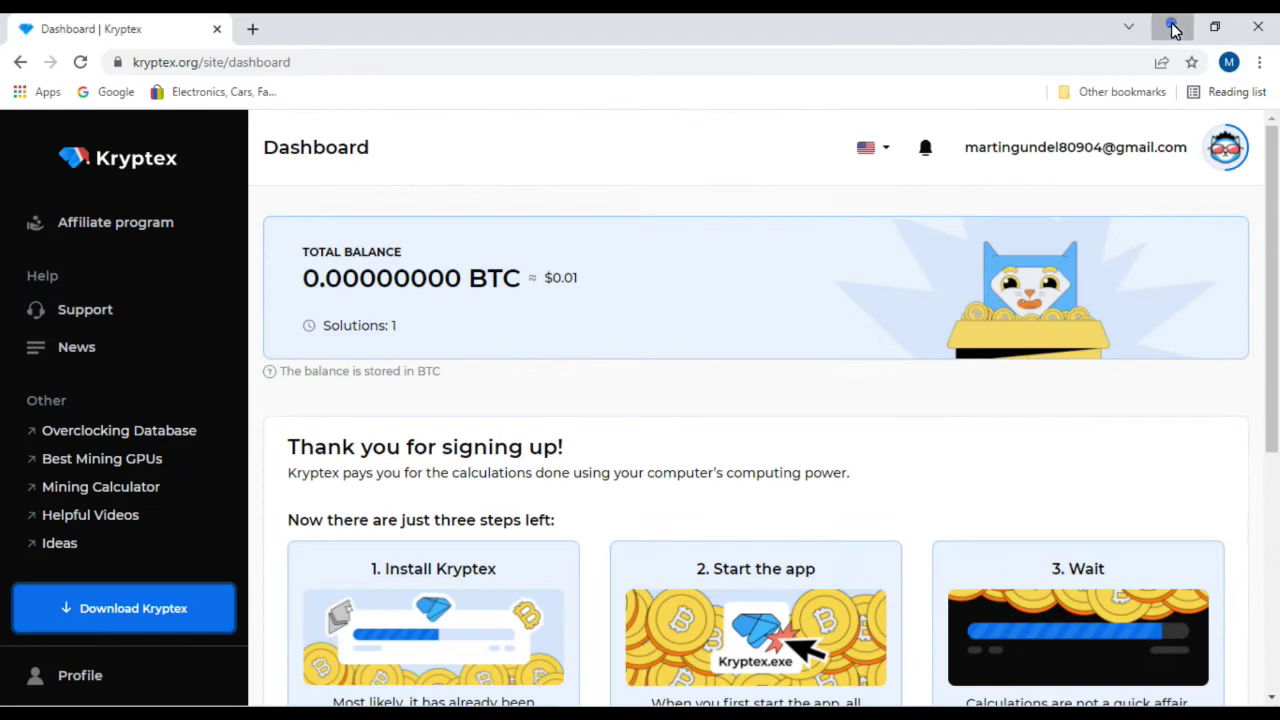
click(1175, 31)
click(1168, 29)
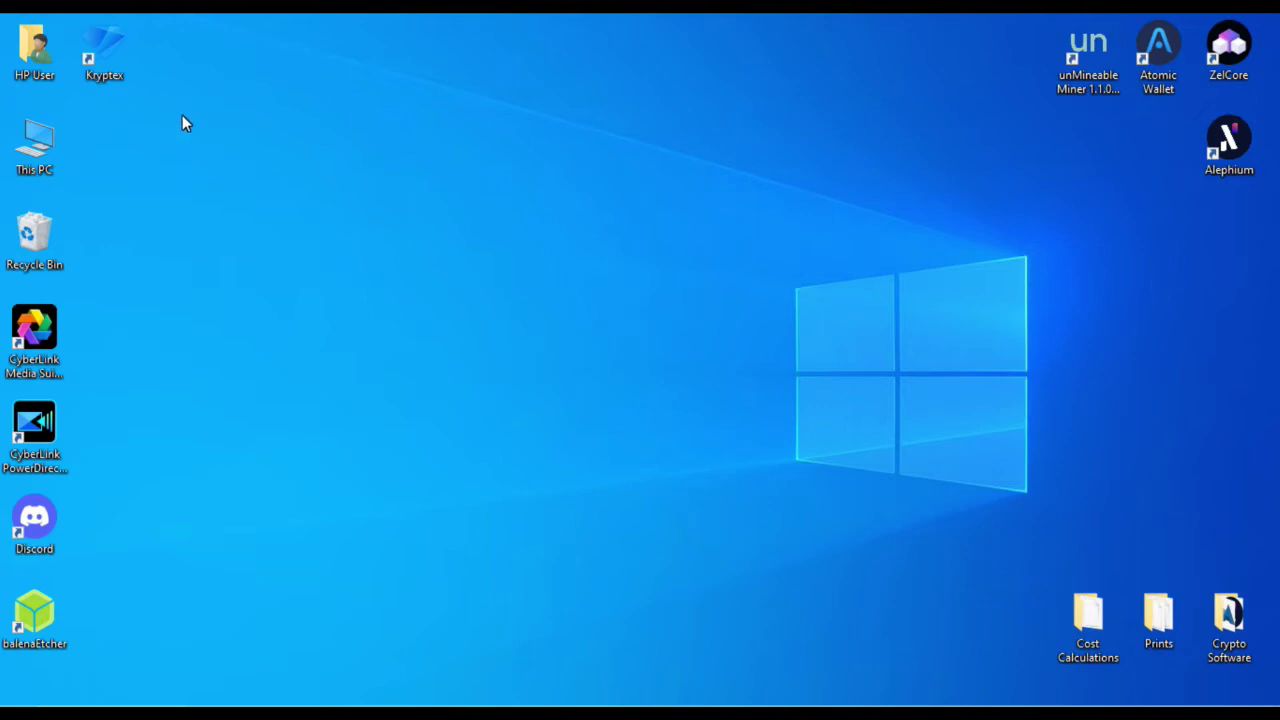
Step: Launch the newly installed Kryptex app from its desktop shortcut
click(105, 53)
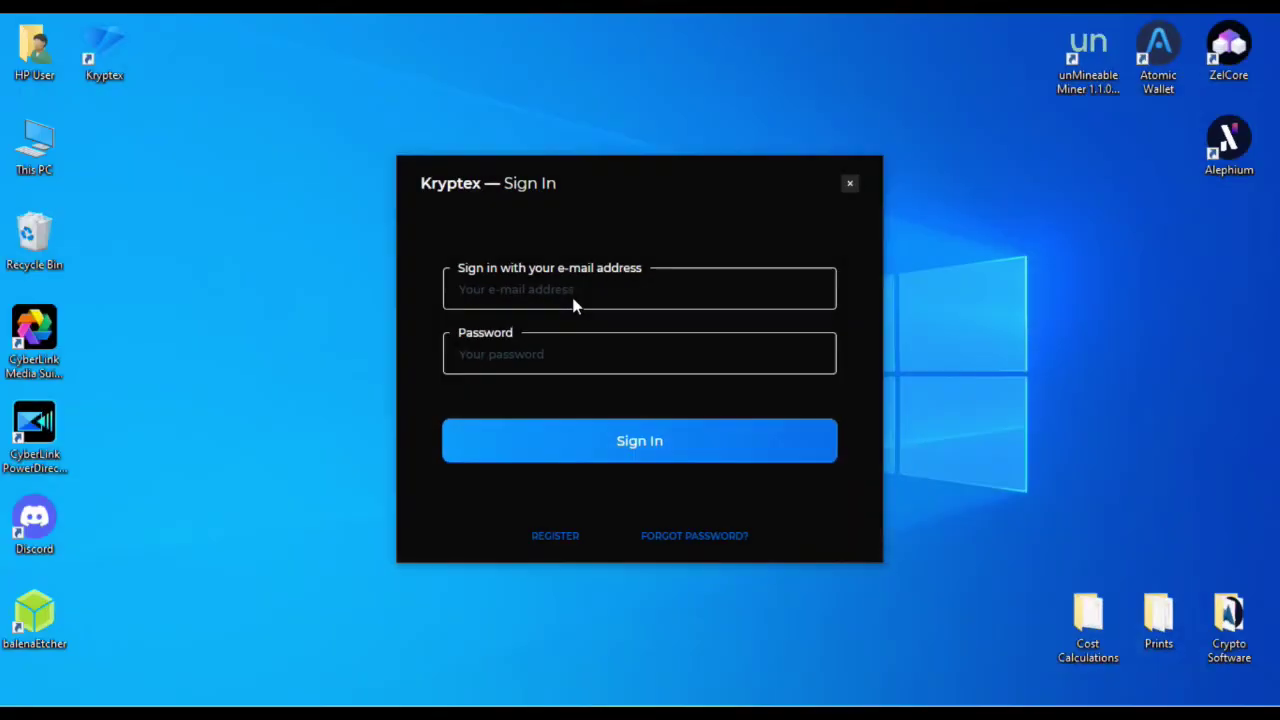
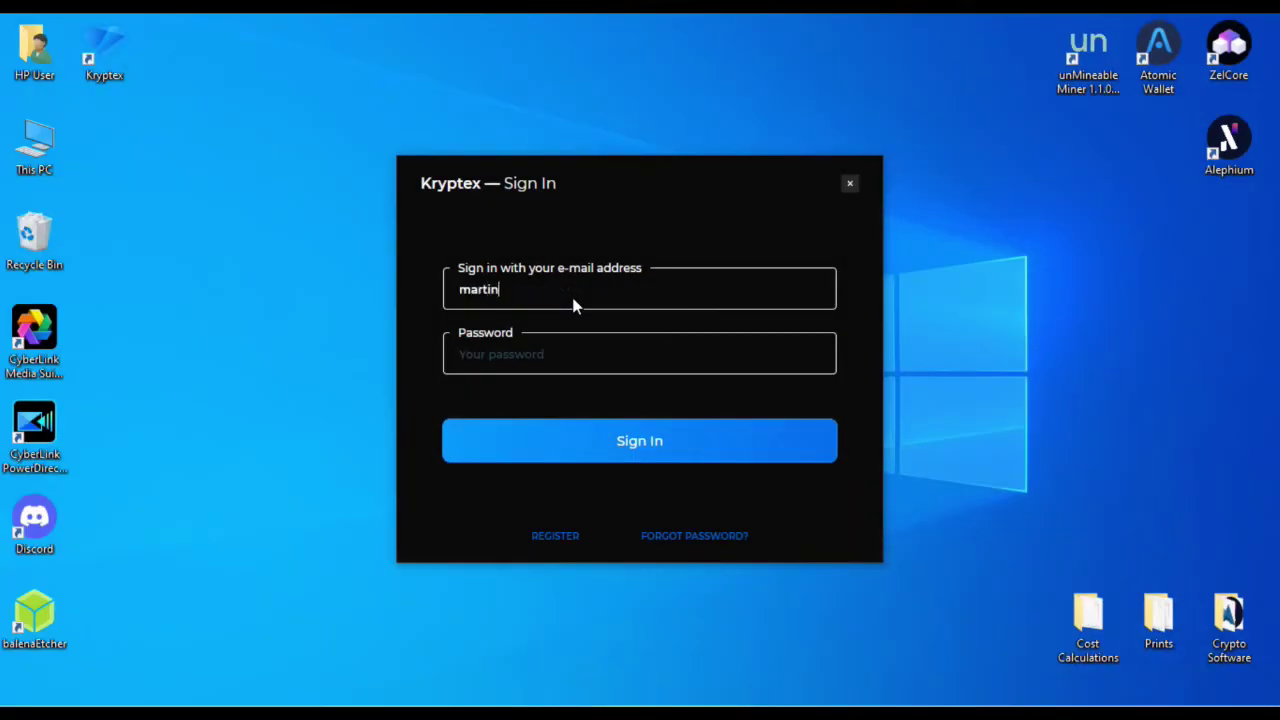
Step: Sign in to Kryptex with the account e-mail address and password
key(Tab)
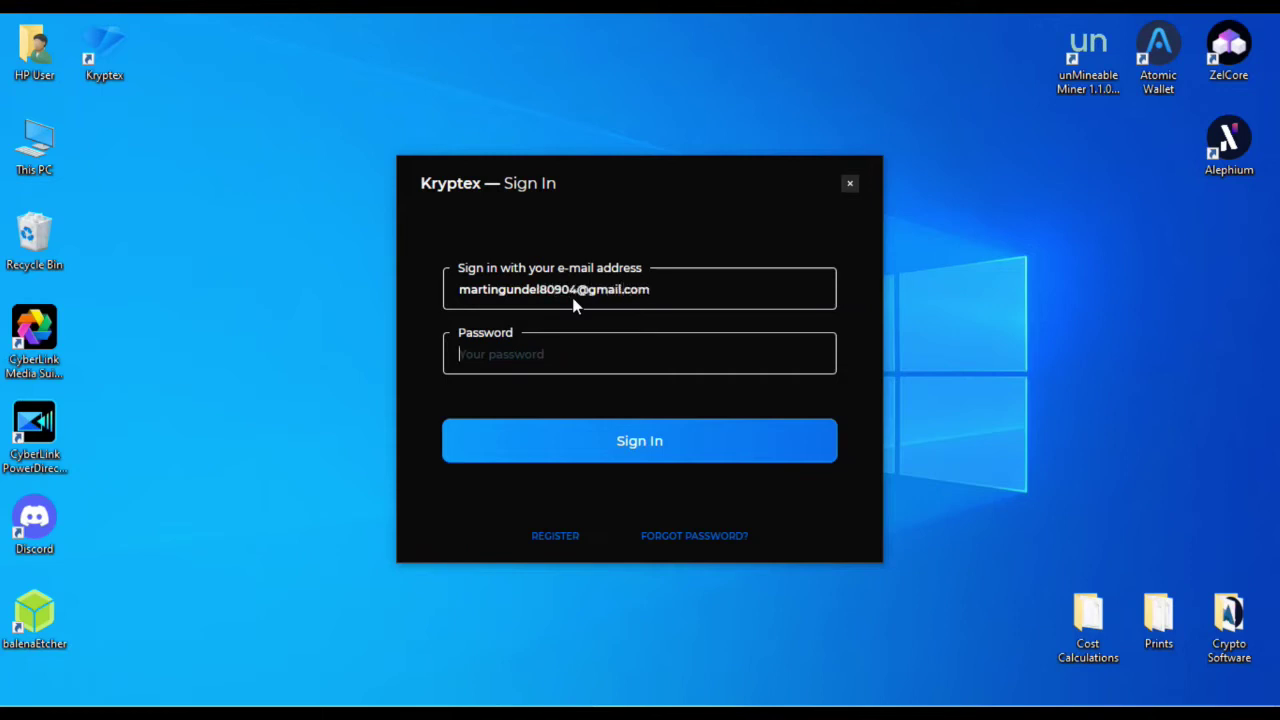
text(••••••)
key(Return)
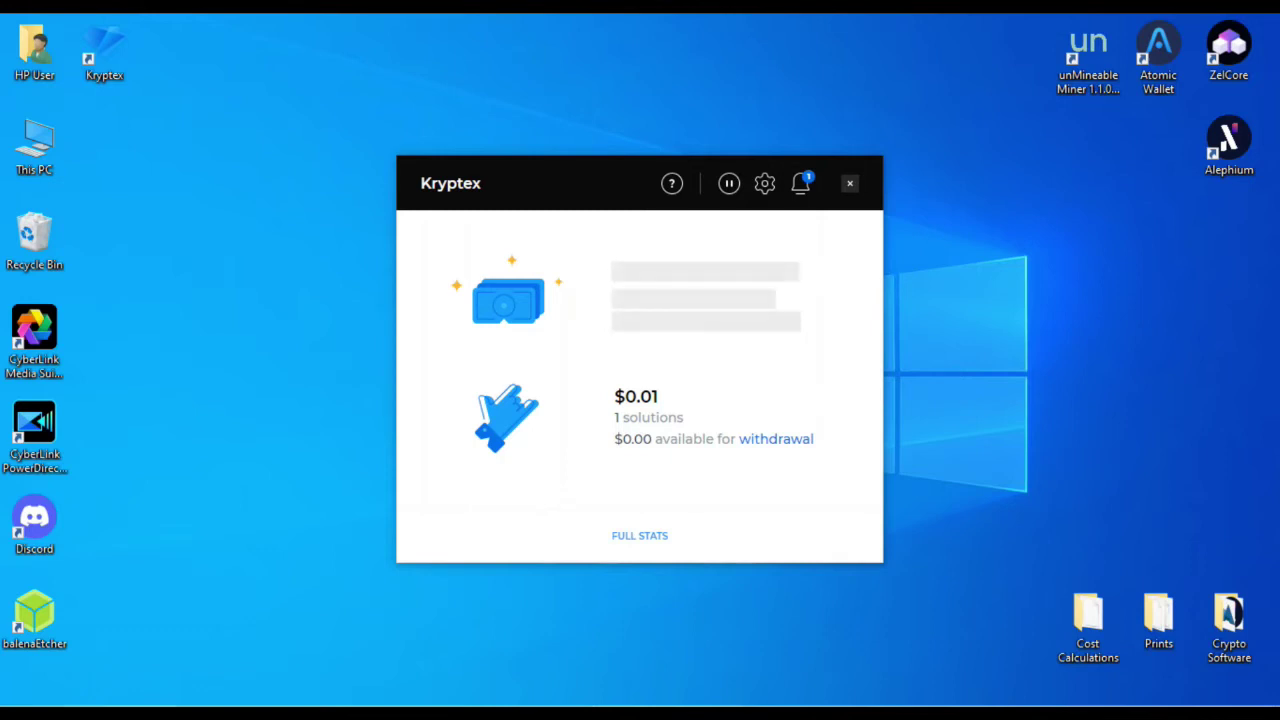
Step: Wait for Finishing installation to complete, then press F9 in the Kryptex main window
key(F9)
Step: Open Kryptex Settings on the Mining tab, with Use CPU on and Lite mode selected
click(690, 375)
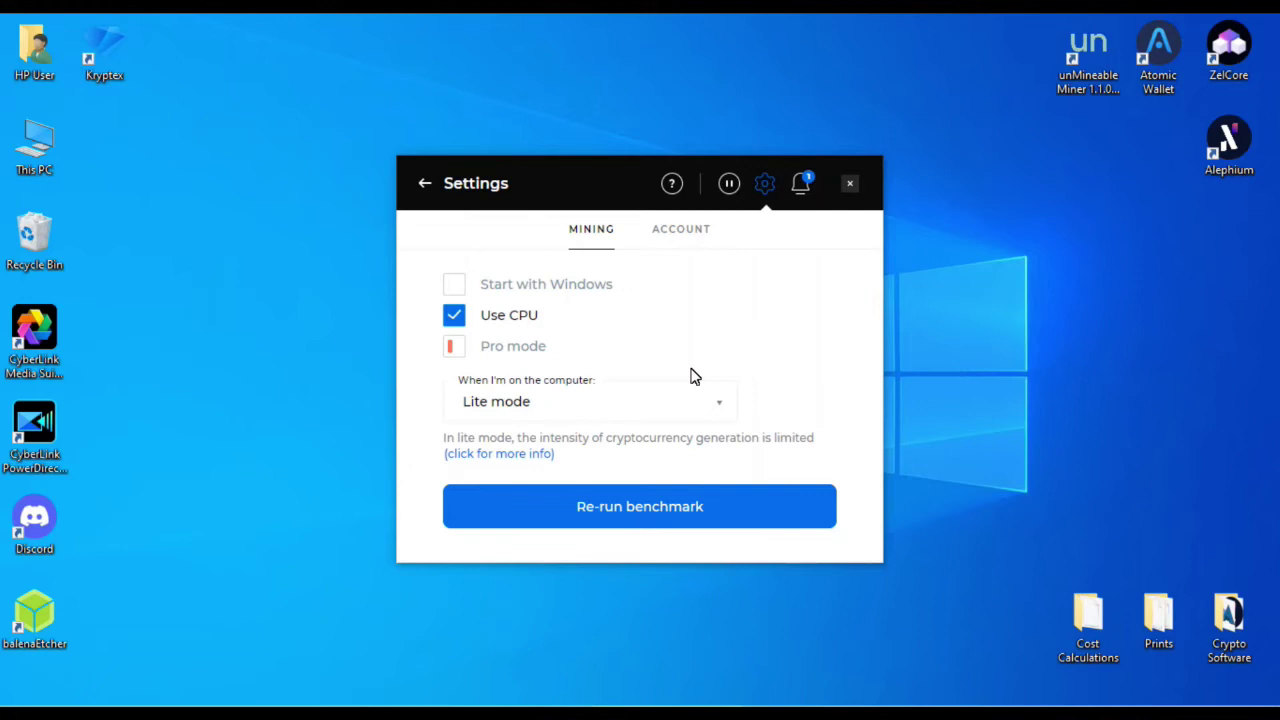
Step: Set the 'When I'm on the computer' mining option to Full mode
click(695, 376)
key(Down)
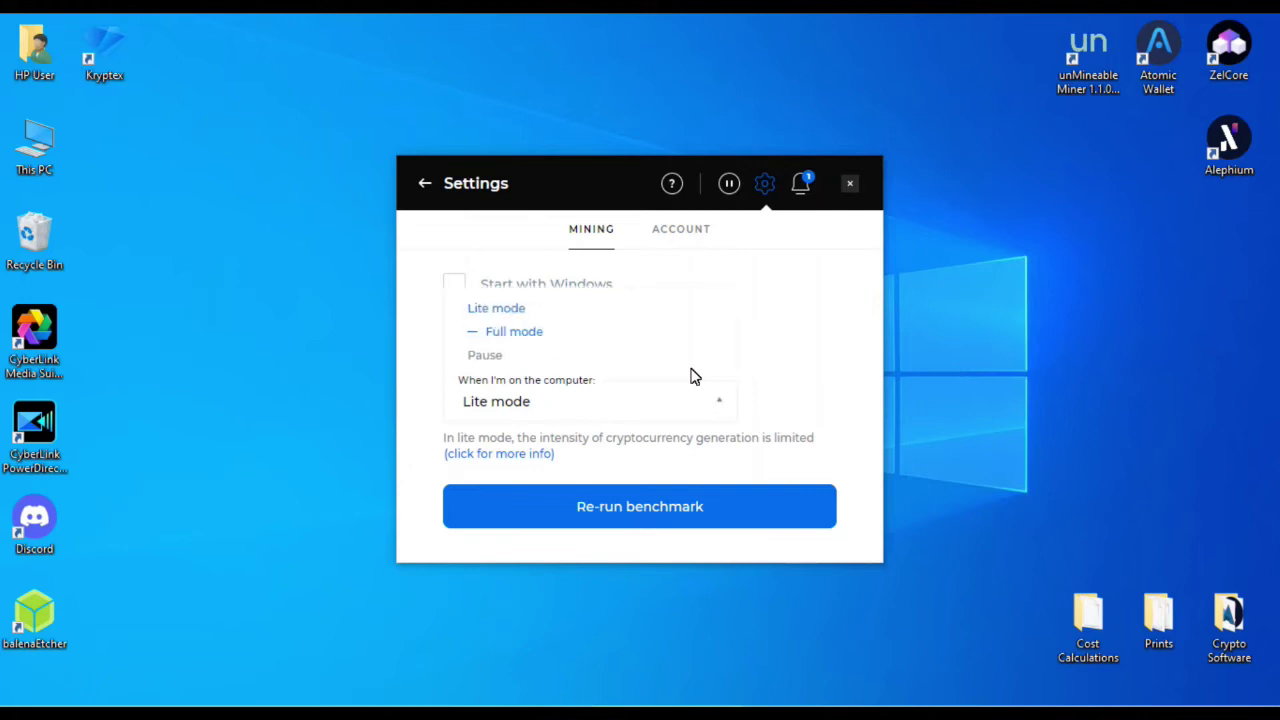
key(Return)
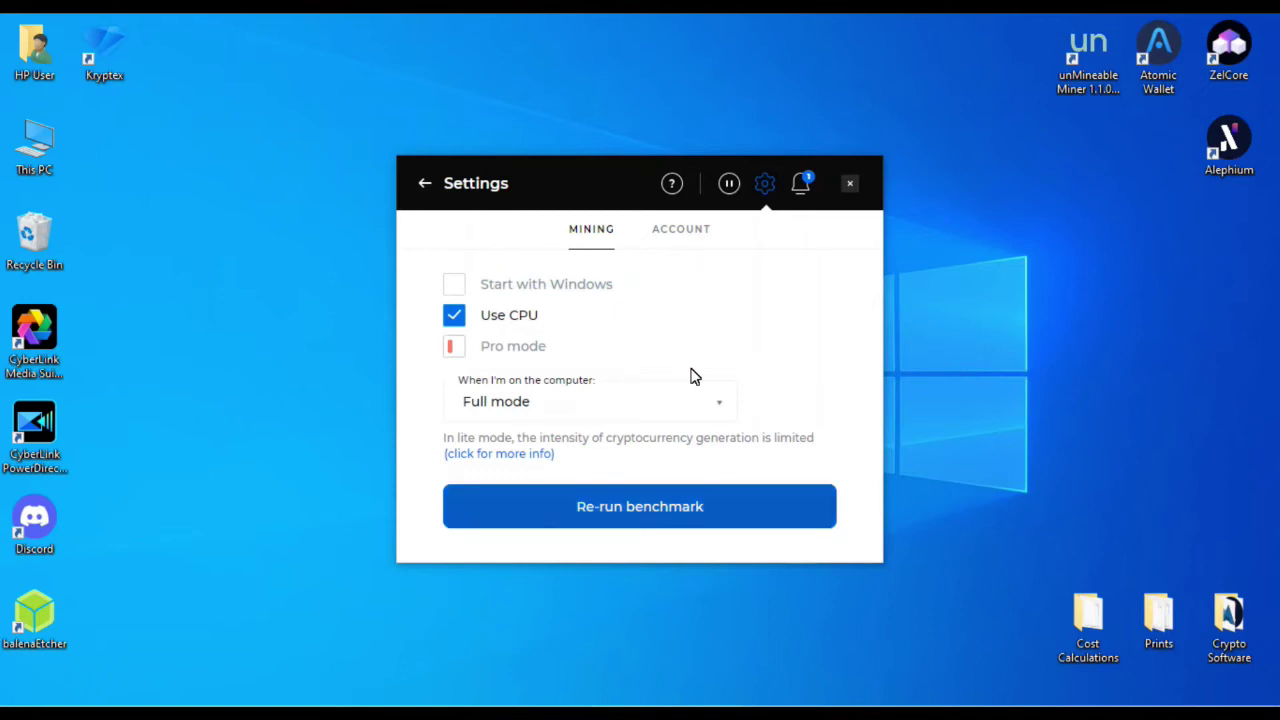
Step: Re-run the hardware benchmark and start it from the introduction
key(Tab)
key(Return)
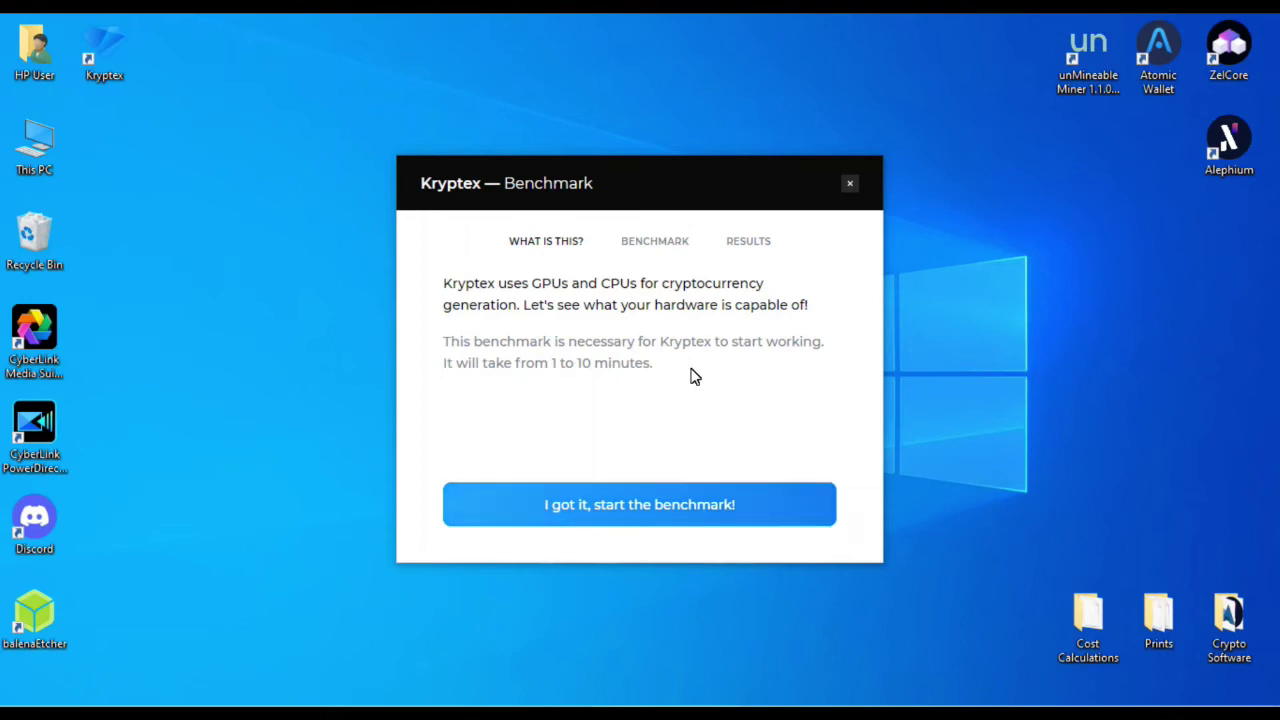
key(Return)
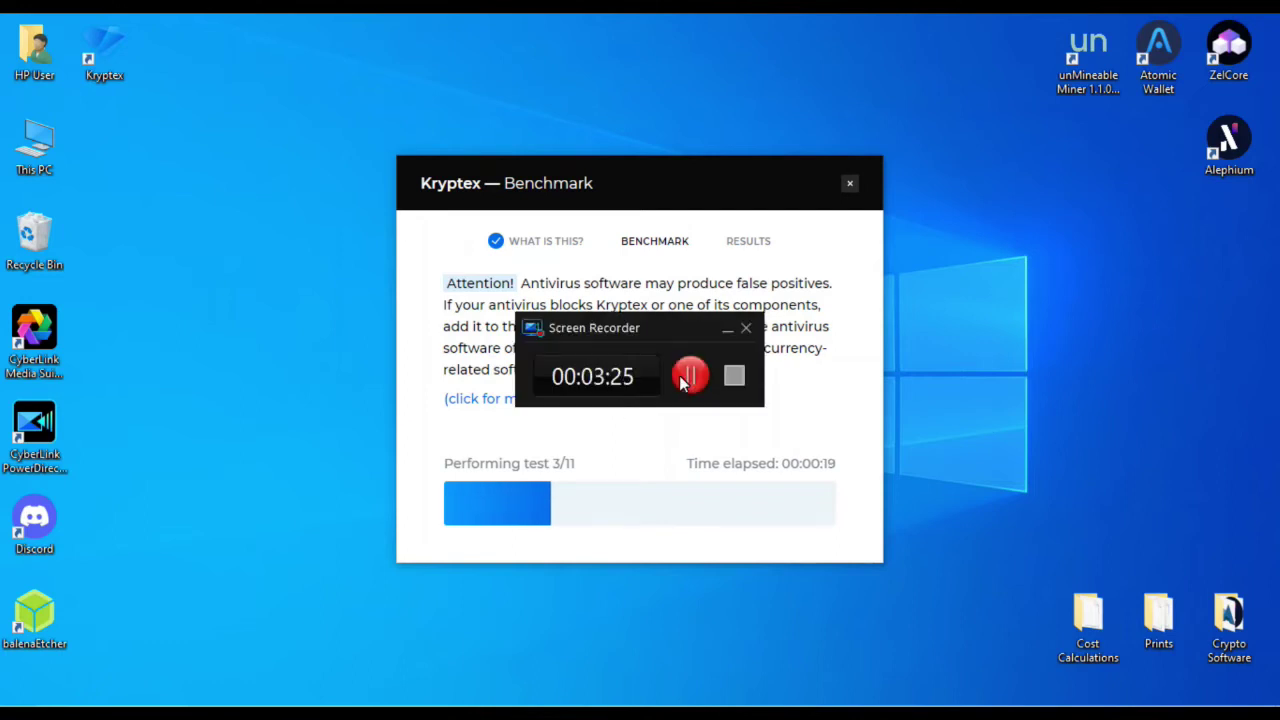
Step: Accept the CPU-passed, GPU-failed benchmark result with 'Continue anyway' to reach the earnings window
click(689, 376)
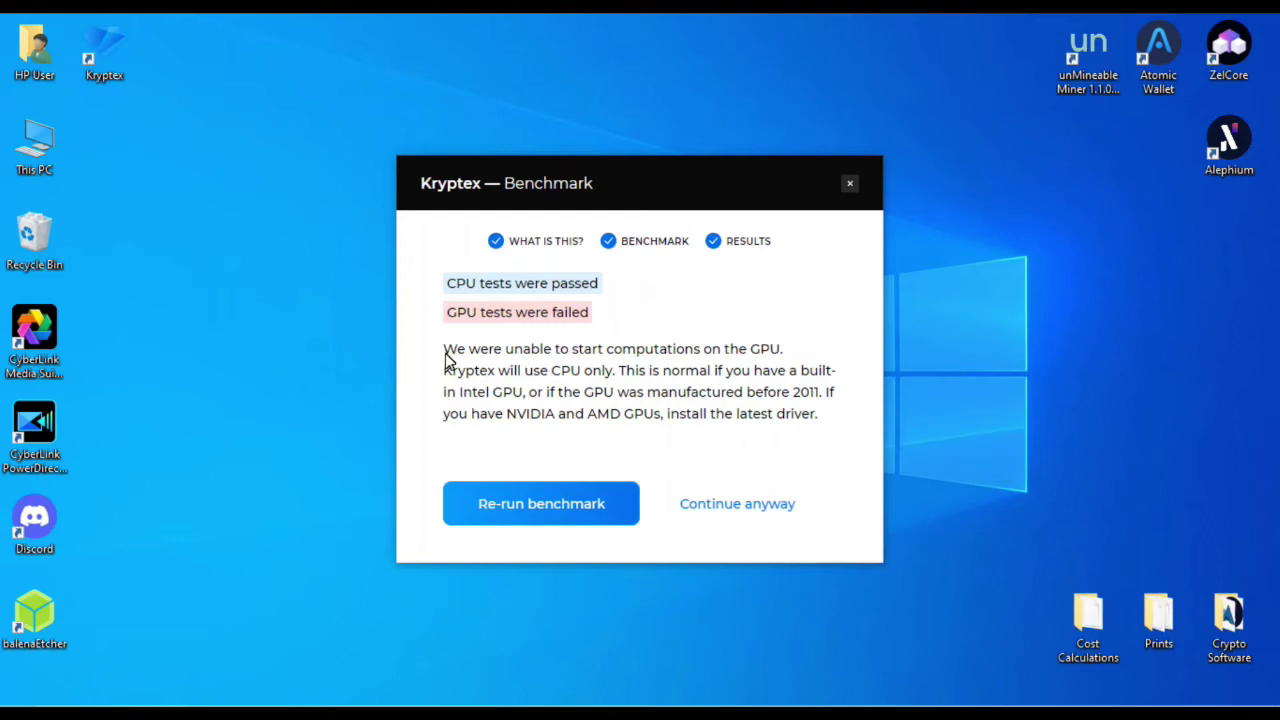
click(717, 512)
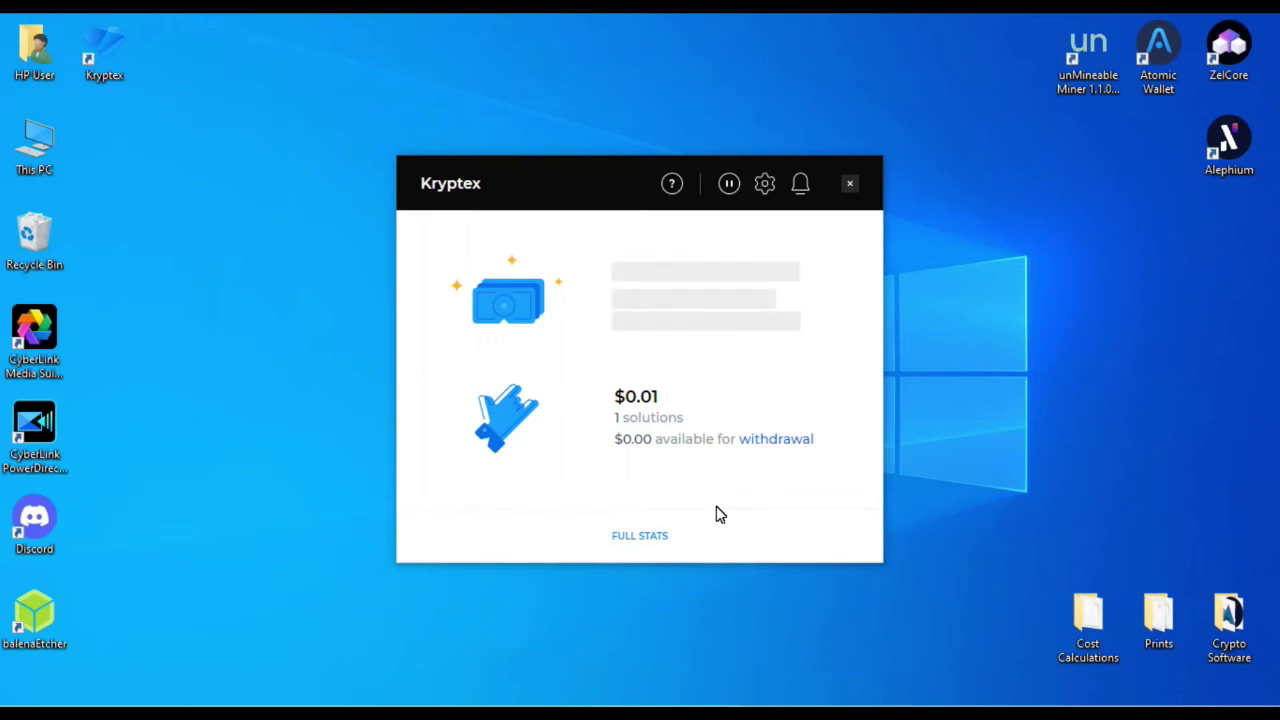
Step: Open kryptex.org/site/dashboard in Chrome through the FULL STATS link
click(716, 514)
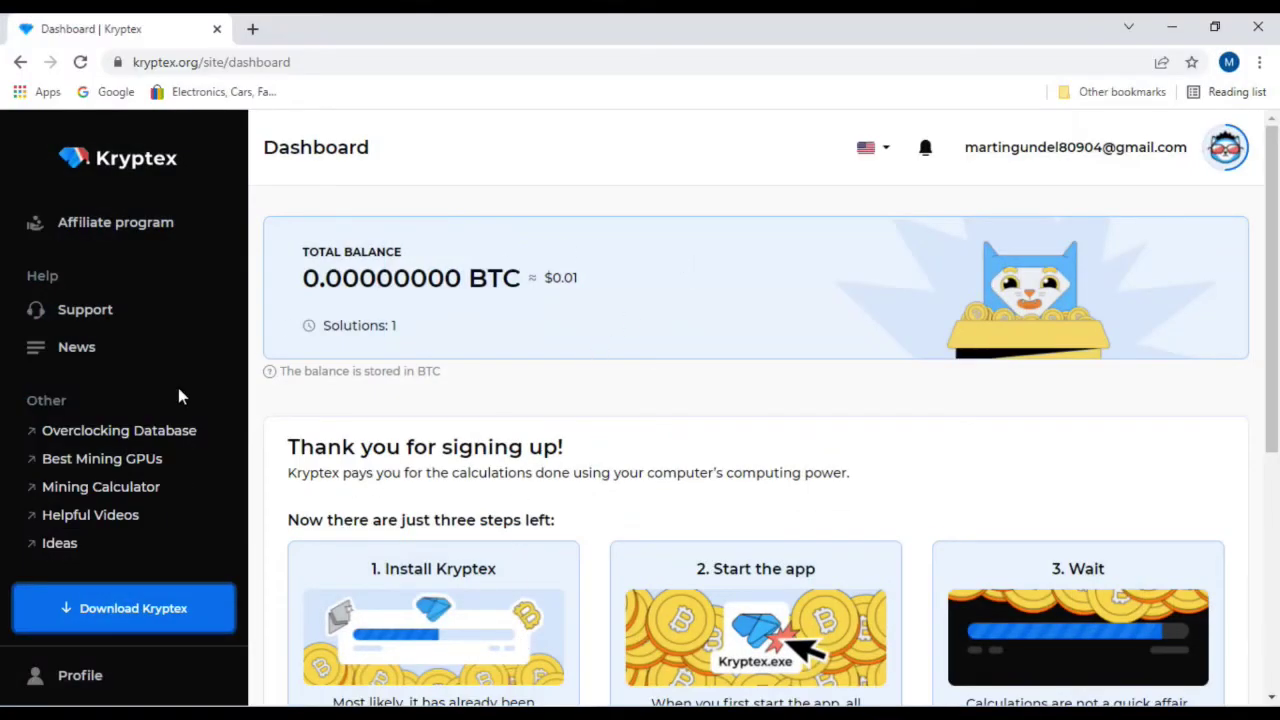
scroll(168, 518, up, 3)
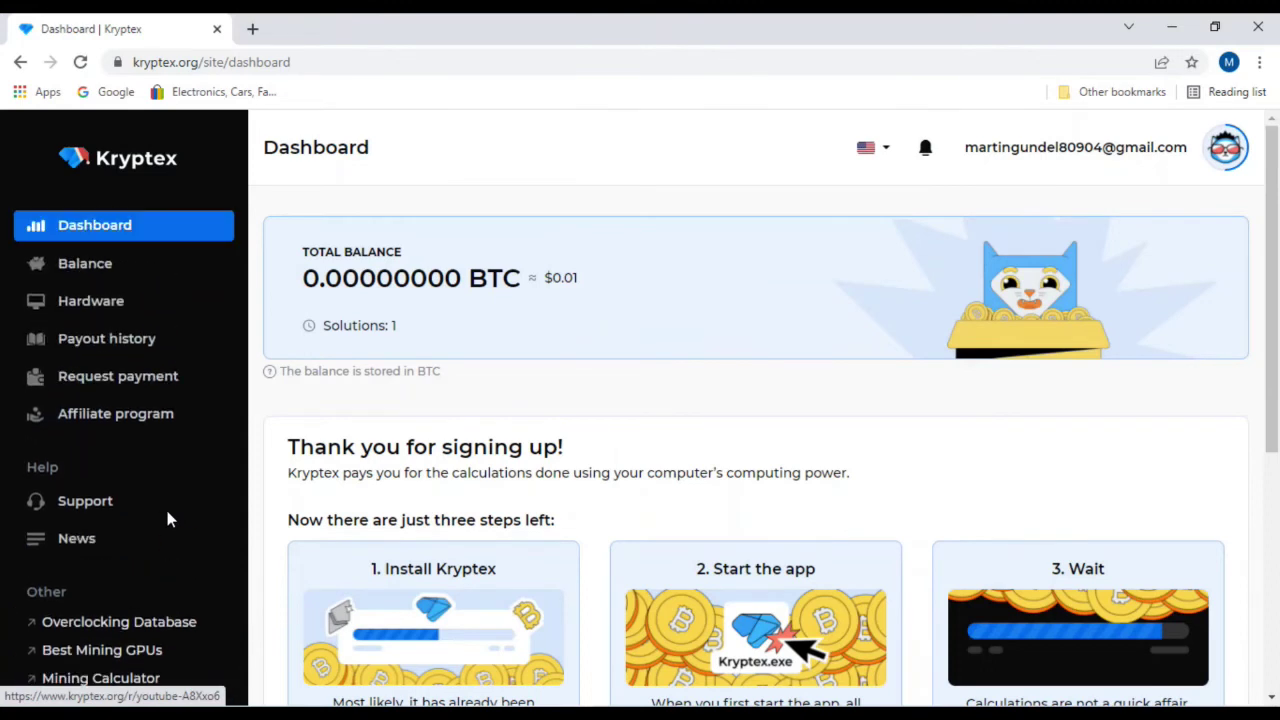
scroll(145, 335, down, 2)
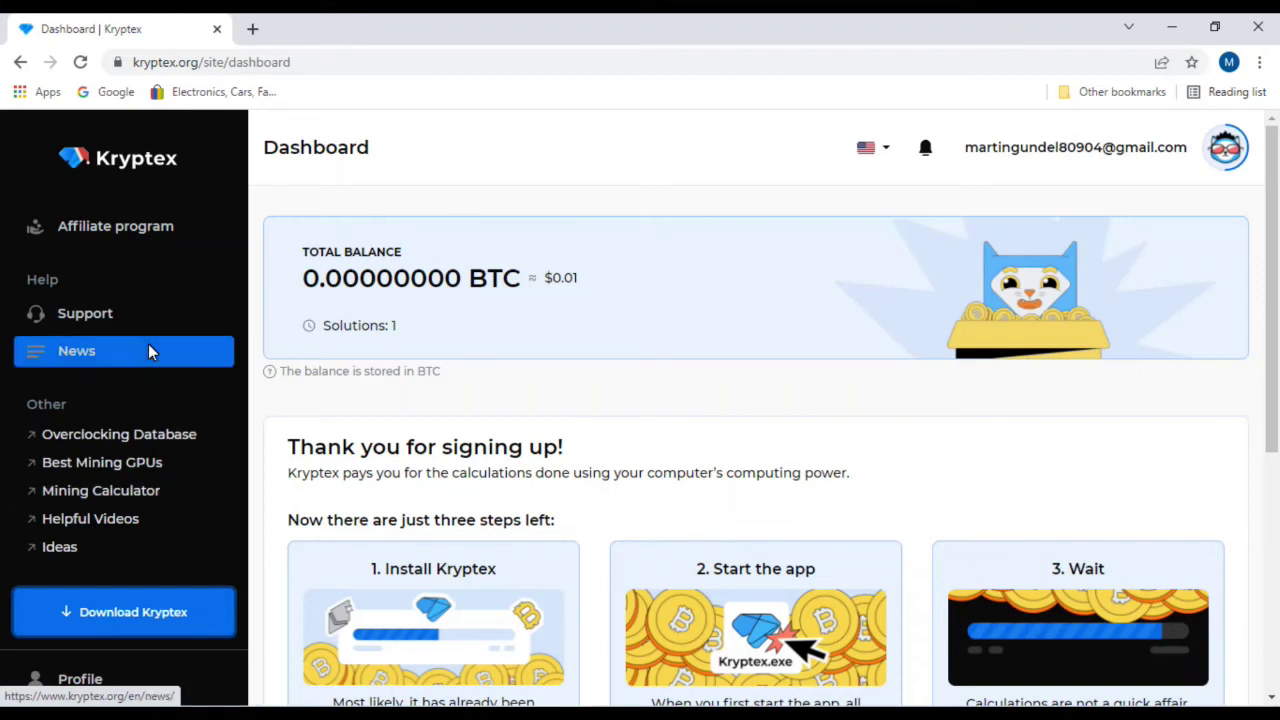
scroll(148, 344, up, 2)
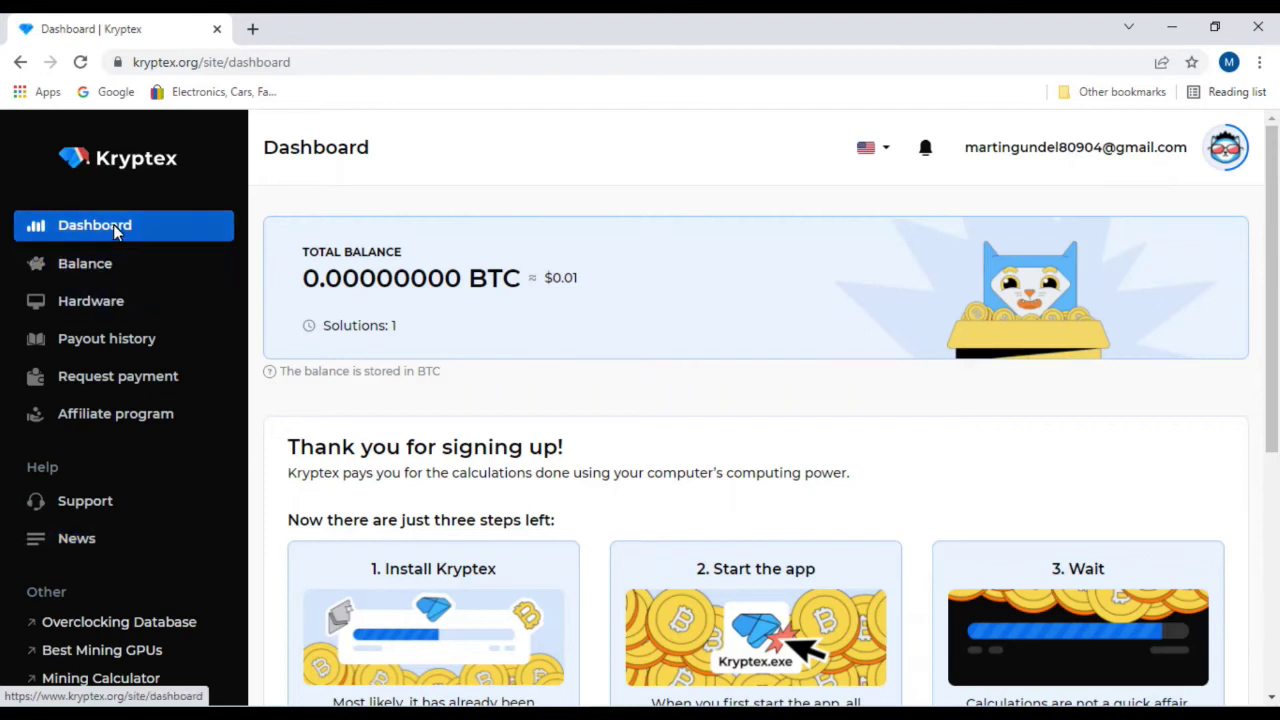
Step: Go to the Hardware list of the account's computers and open LAPTOP-I37EJU4M's details page
click(100, 301)
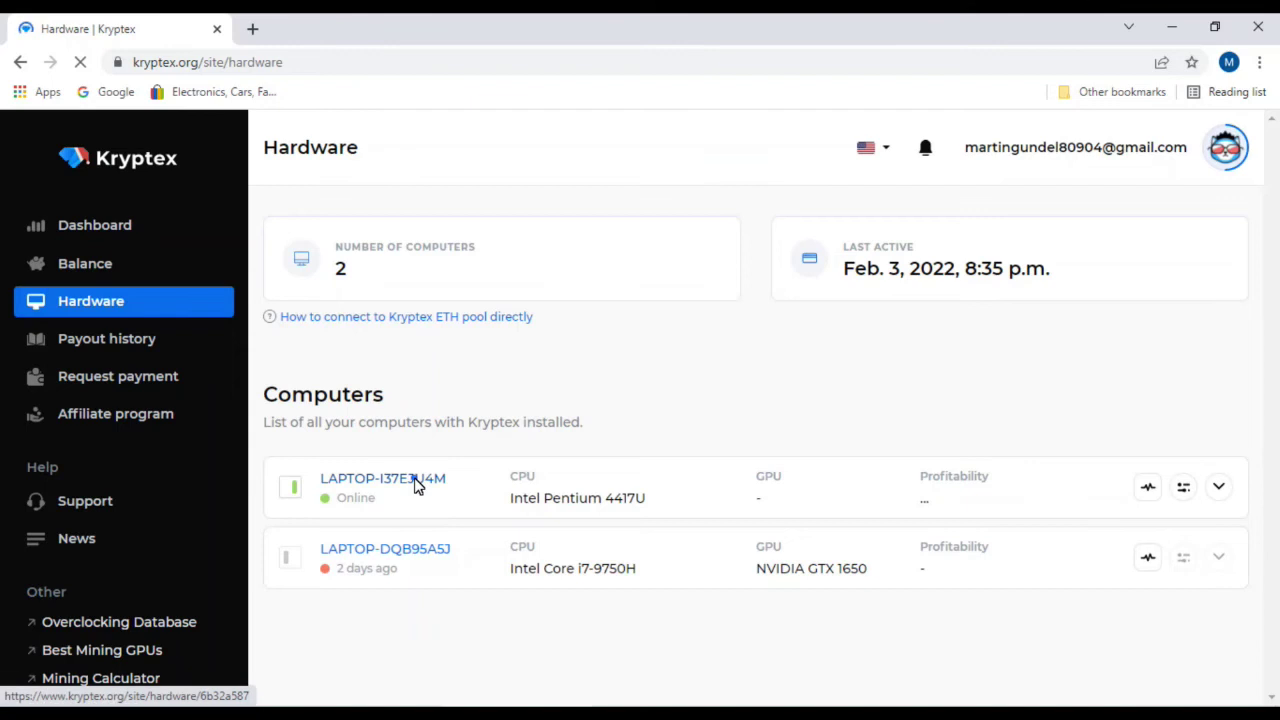
click(417, 482)
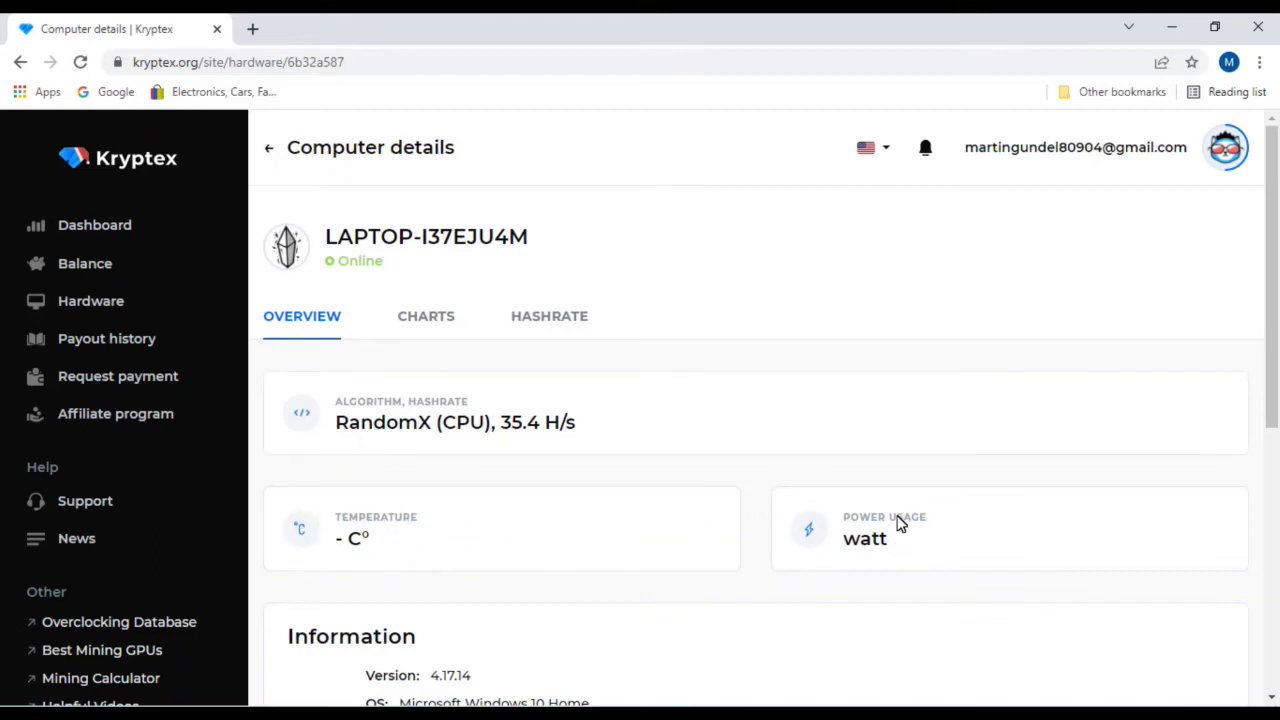
Step: Review the laptop's Information and Benchmark sections, then switch to its HASHRATE history
scroll(897, 555, down, 2)
scroll(897, 555, down, 1)
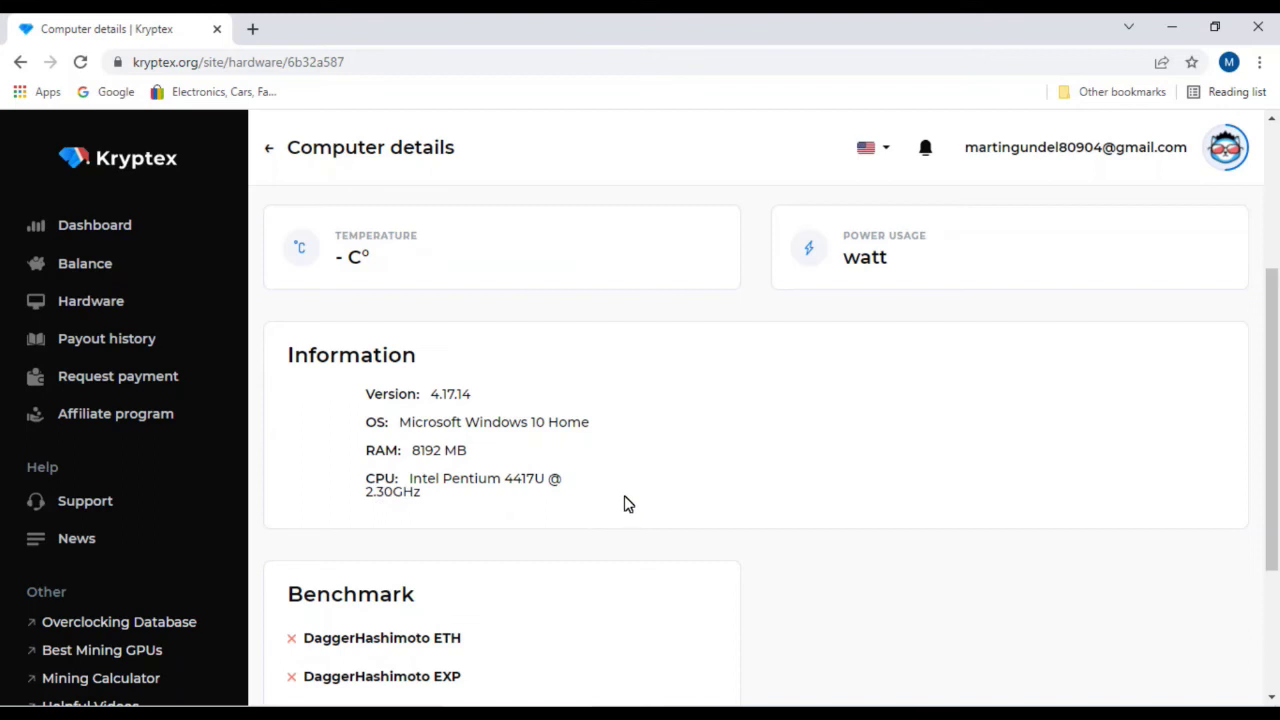
scroll(625, 504, down, 3)
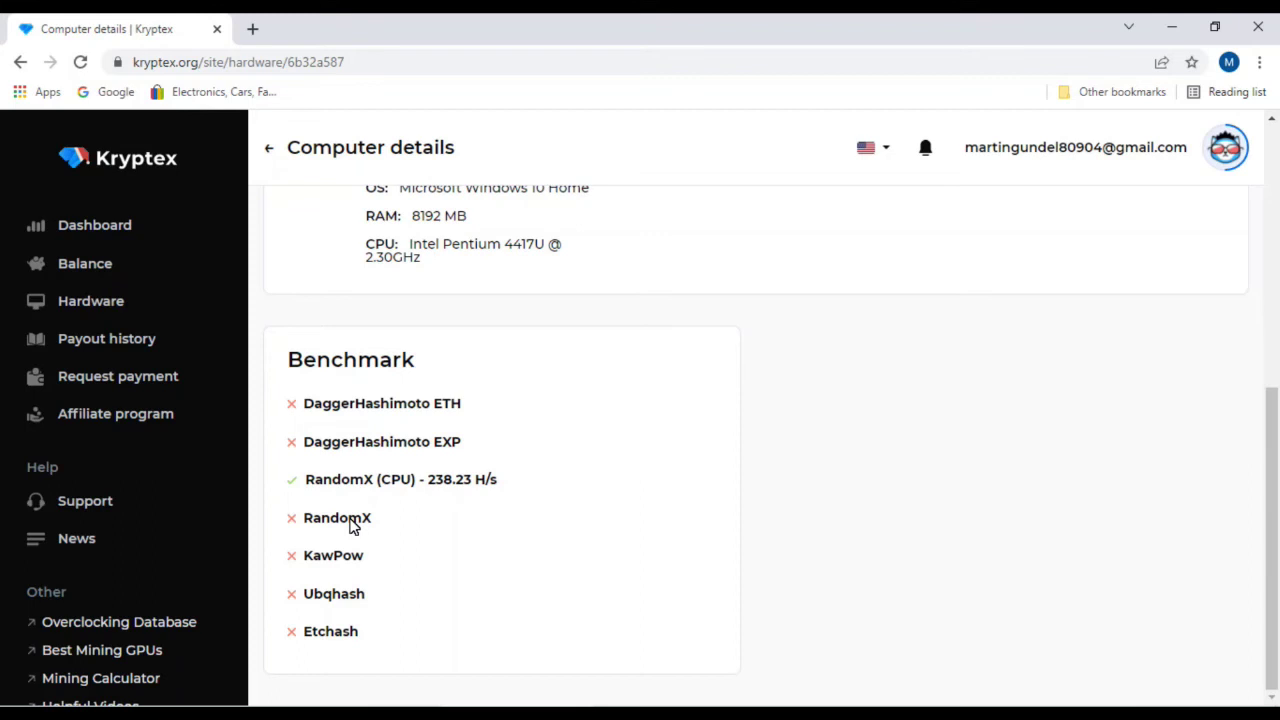
scroll(437, 527, up, 5)
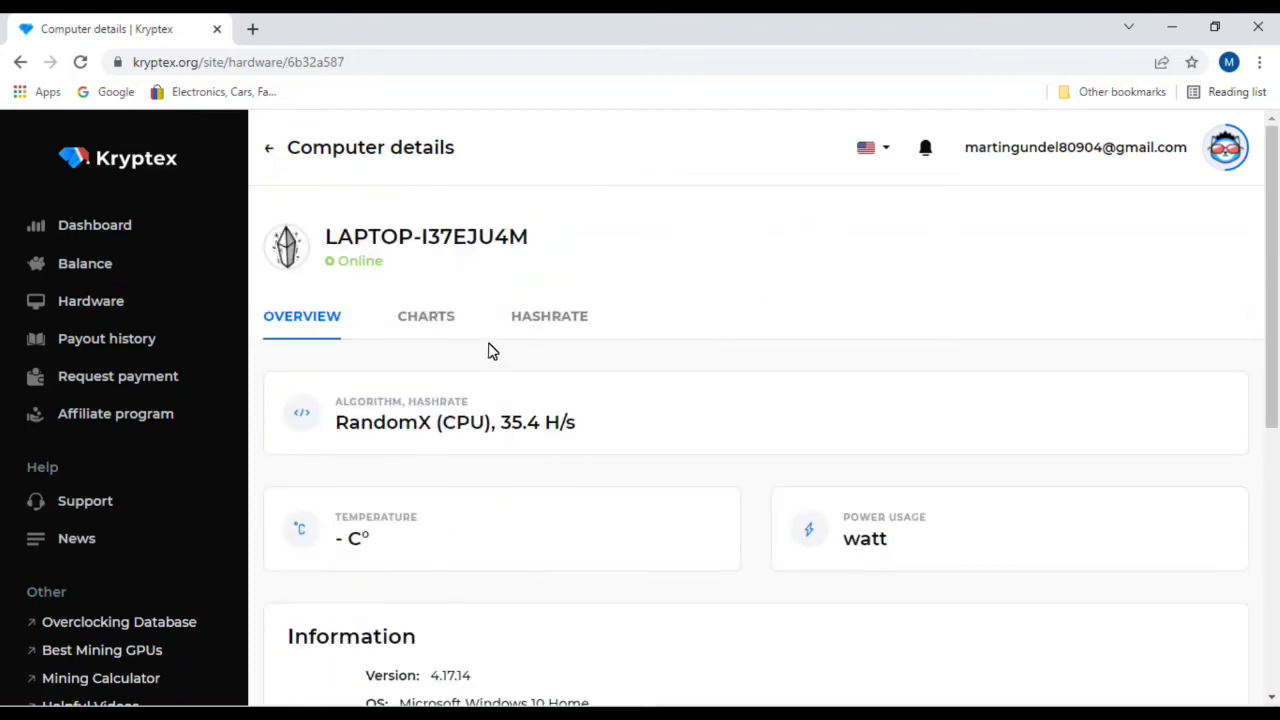
click(537, 325)
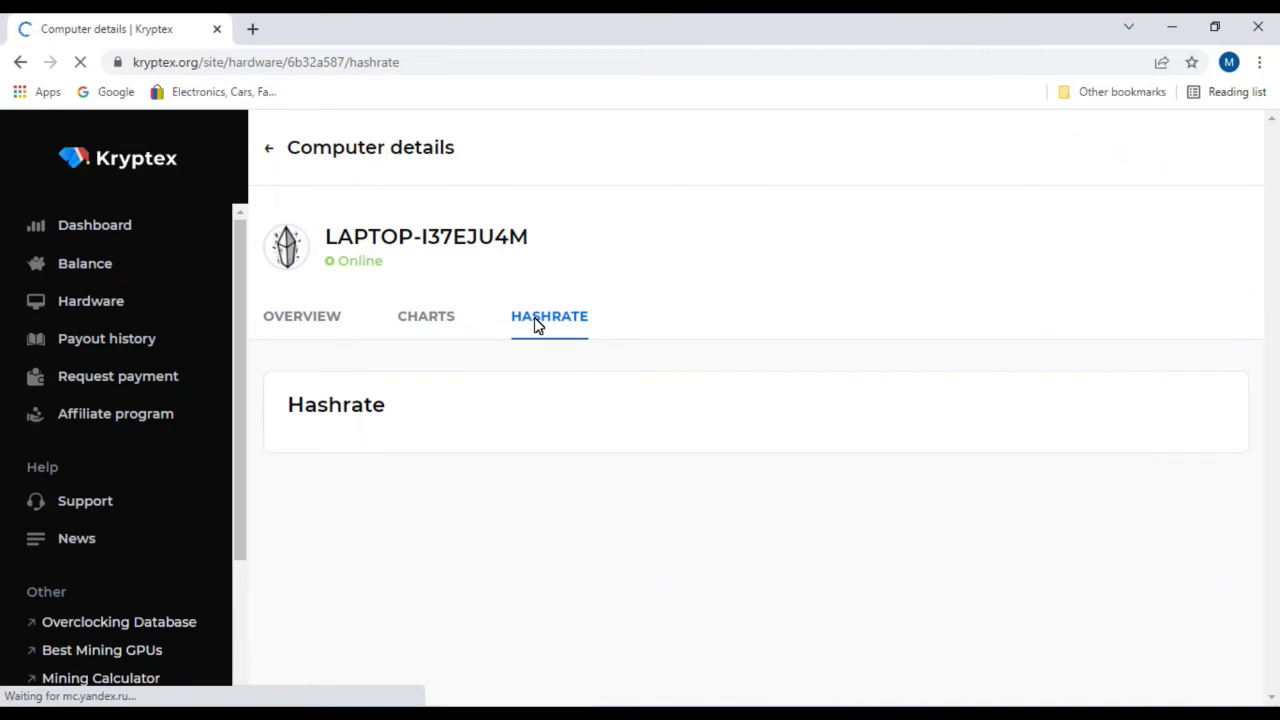
Step: Briefly bring up the Kryptex miner window, then return to Chrome's dashboard Balance page
mouse_move(666, 712)
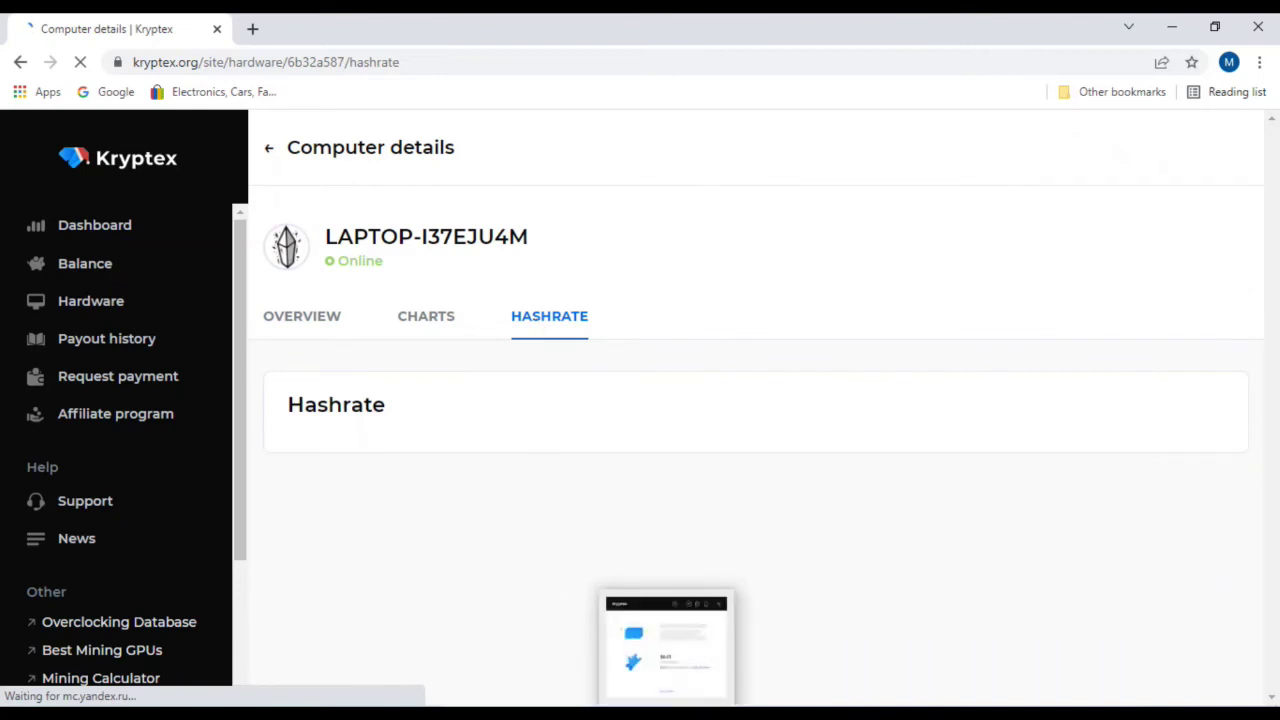
click(666, 645)
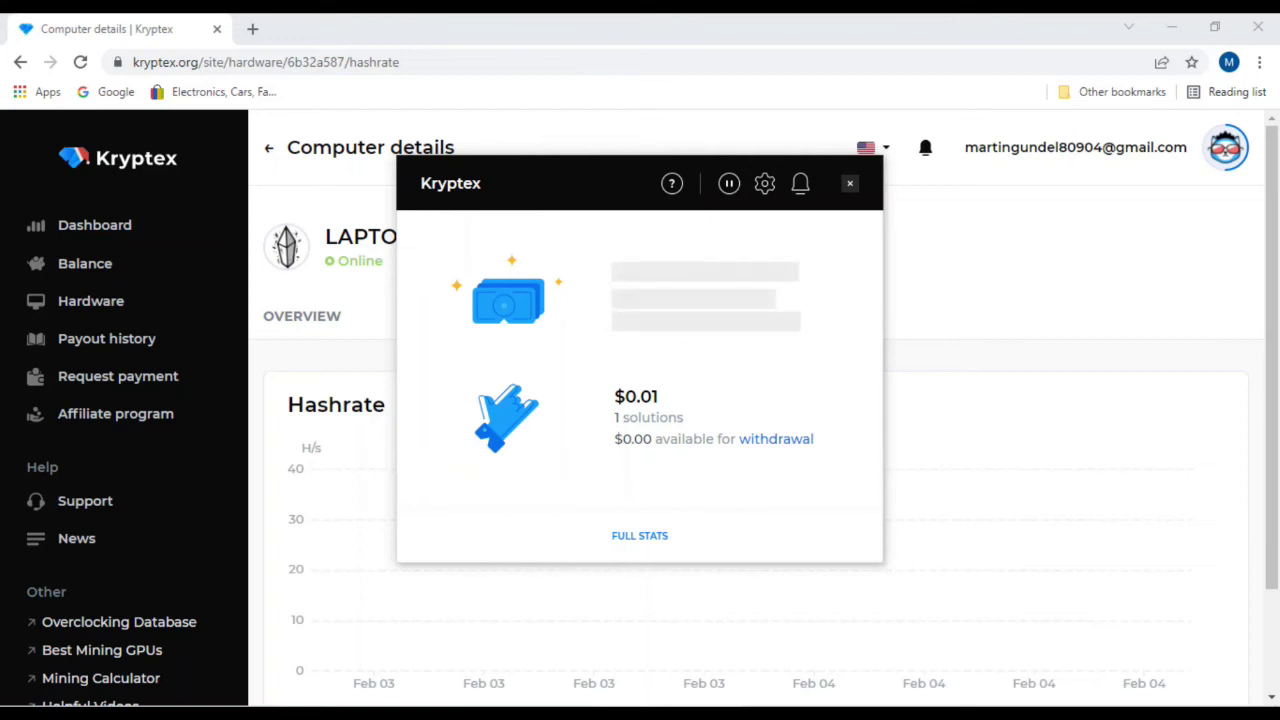
click(563, 29)
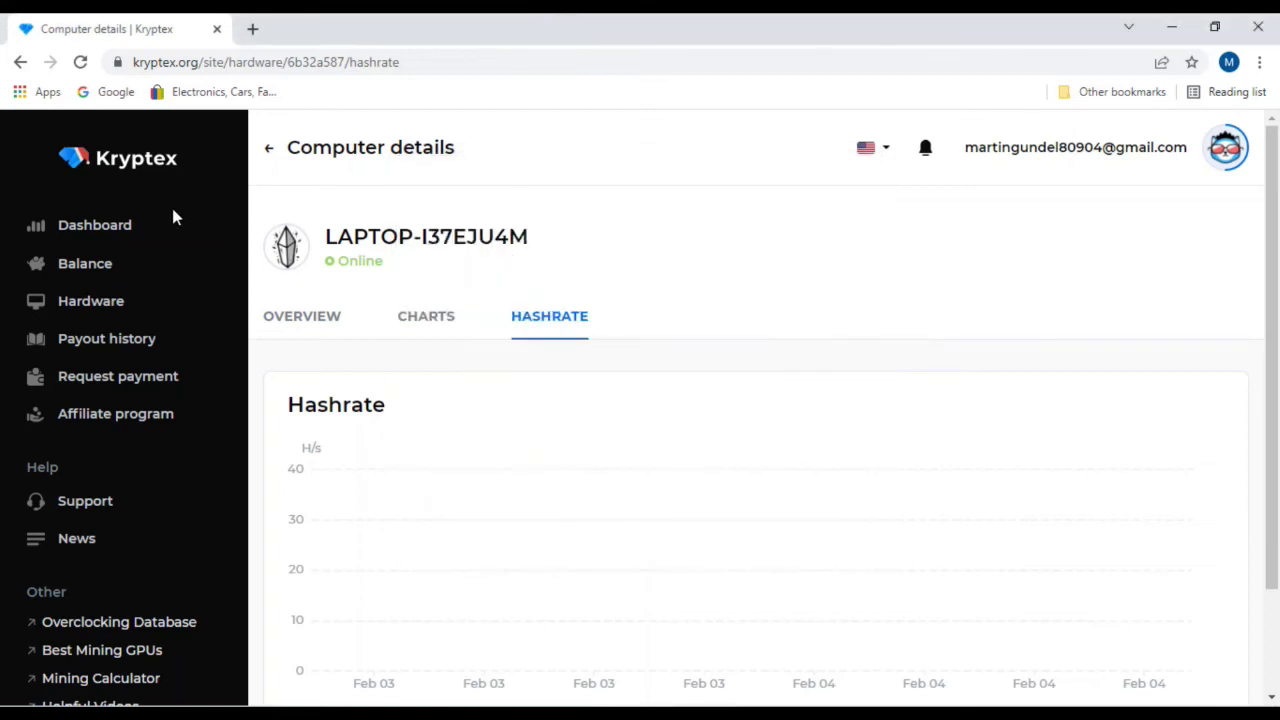
click(90, 263)
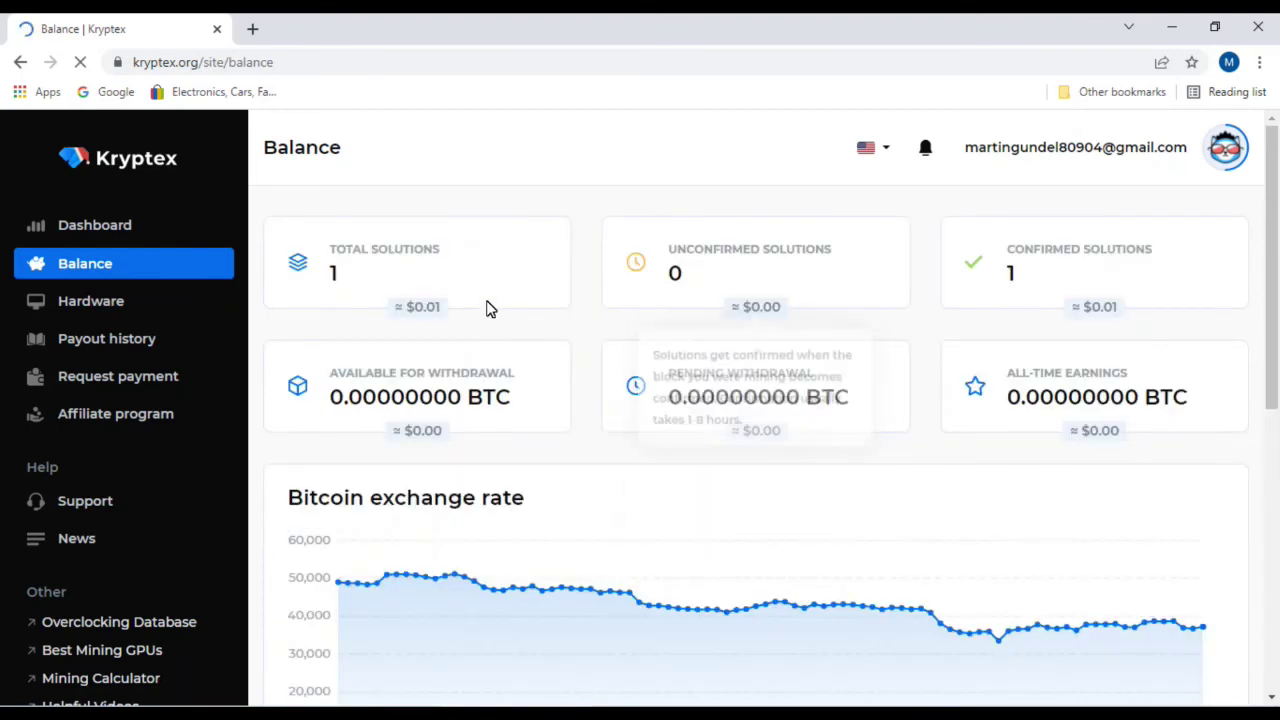
mouse_move(480, 330)
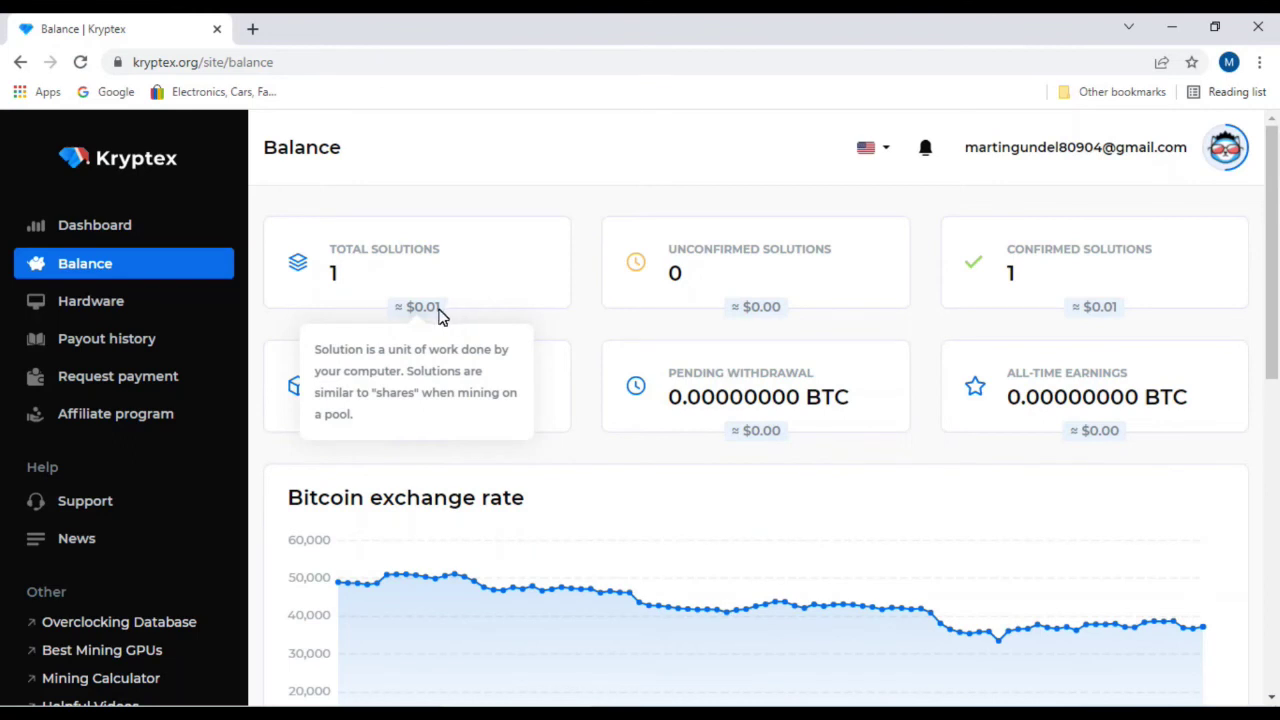
mouse_move(1057, 303)
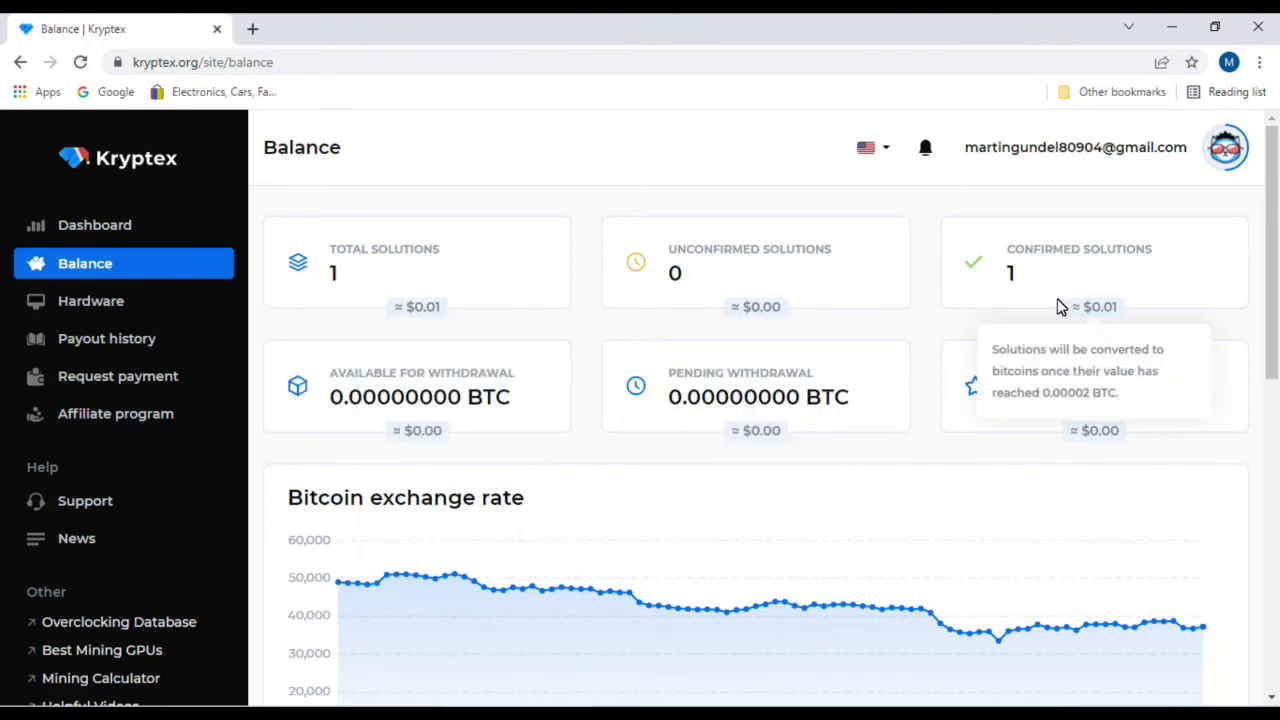
scroll(860, 340, down, 1)
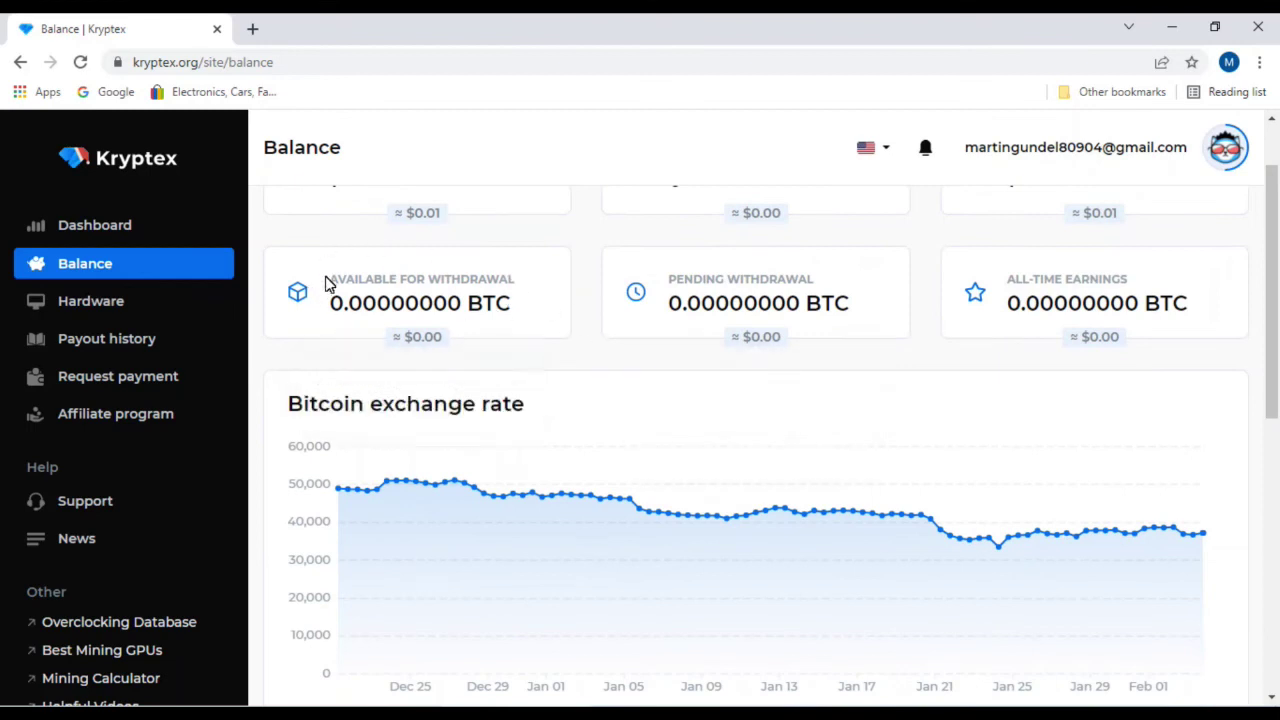
mouse_move(509, 302)
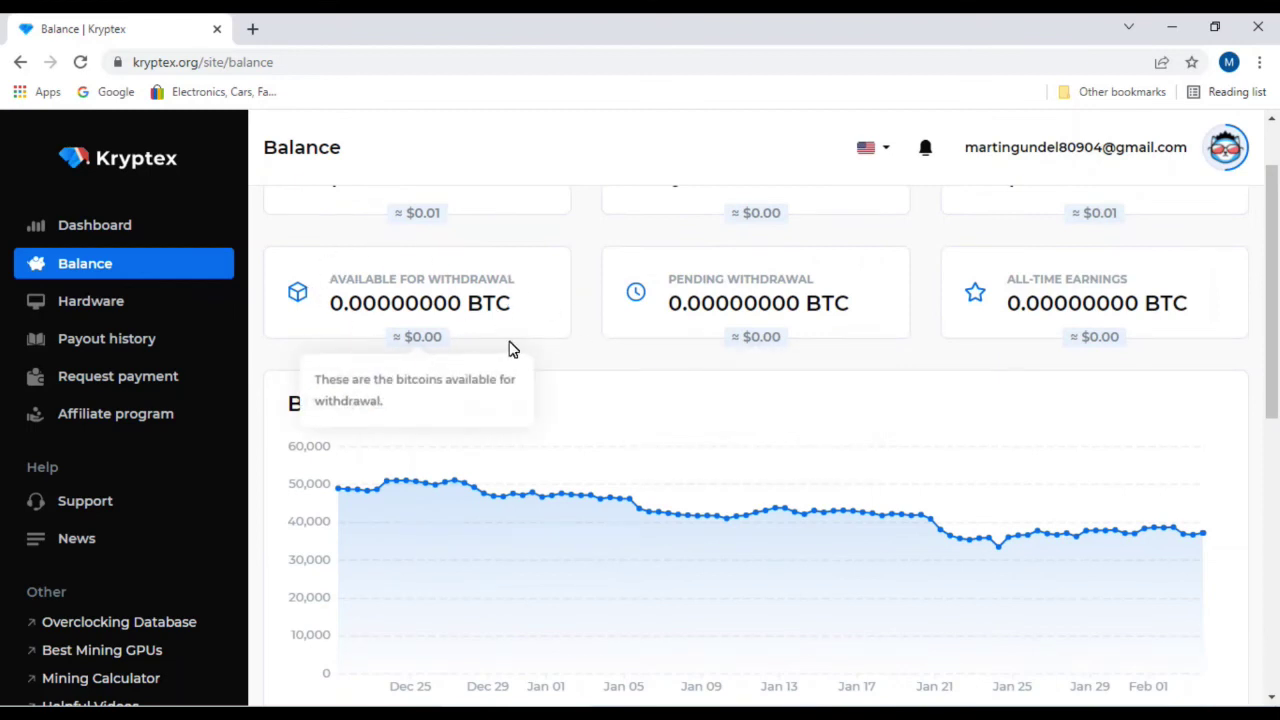
mouse_move(729, 329)
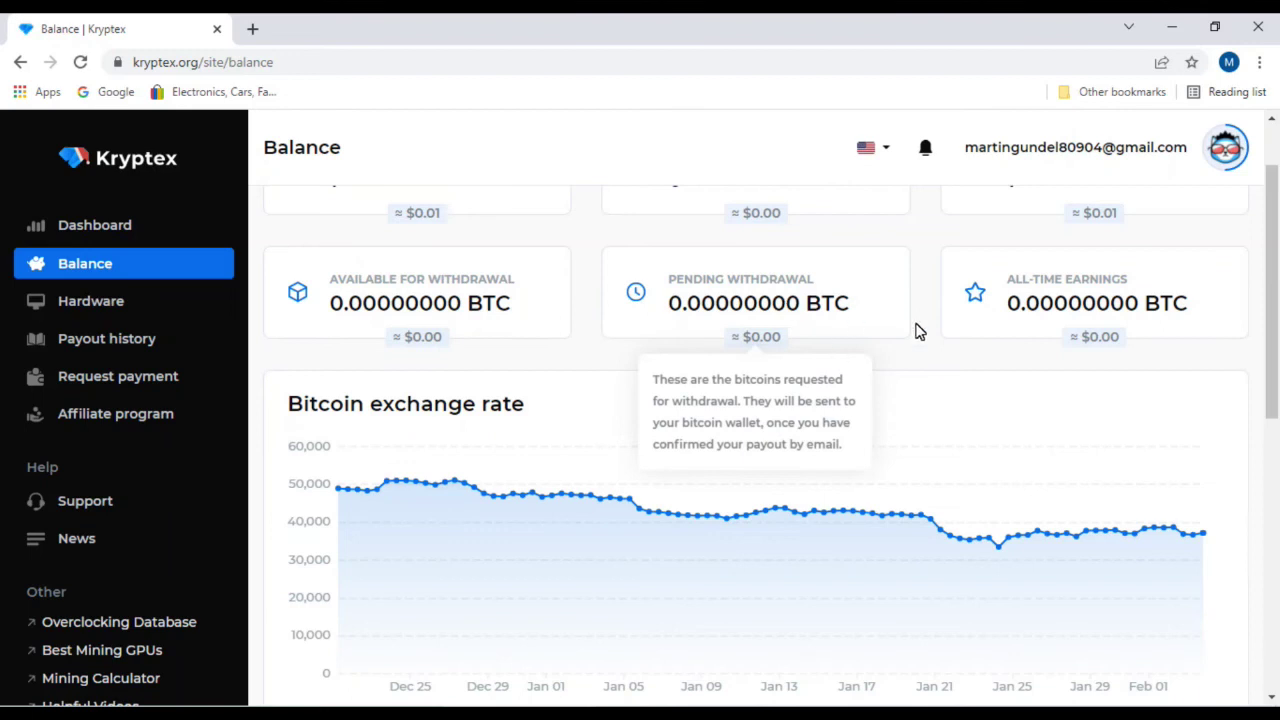
mouse_move(1086, 286)
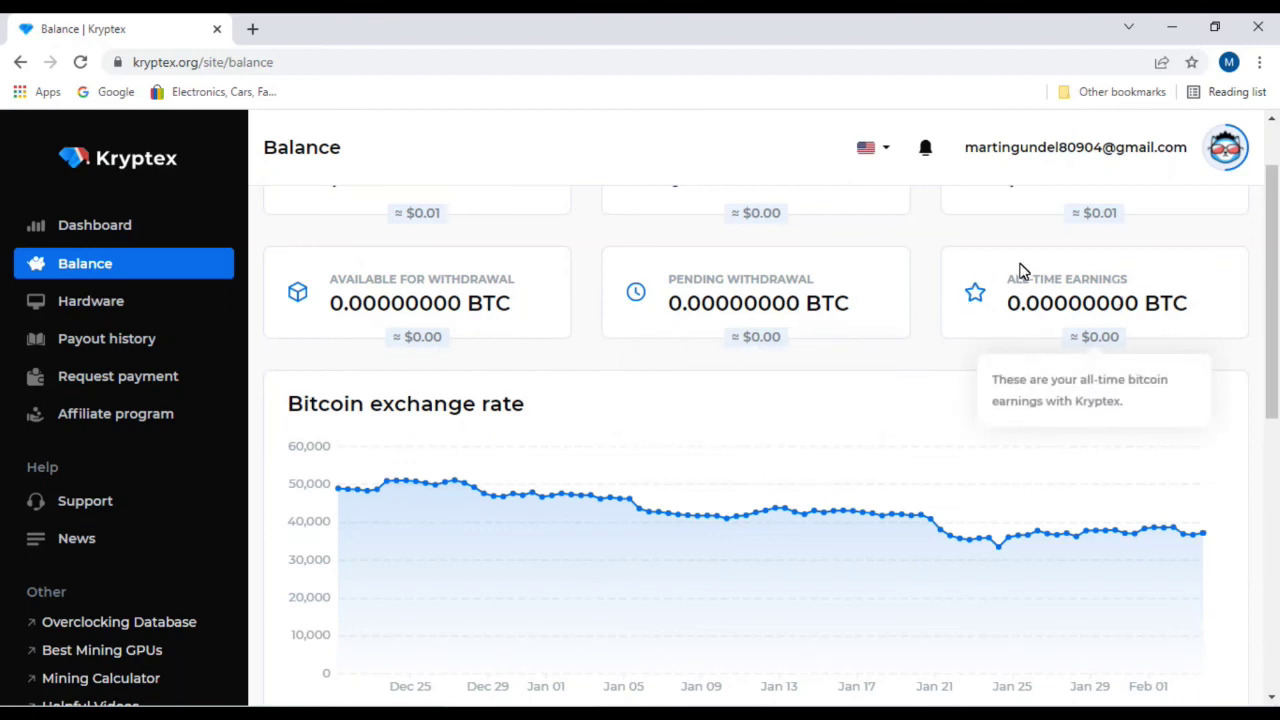
mouse_move(889, 345)
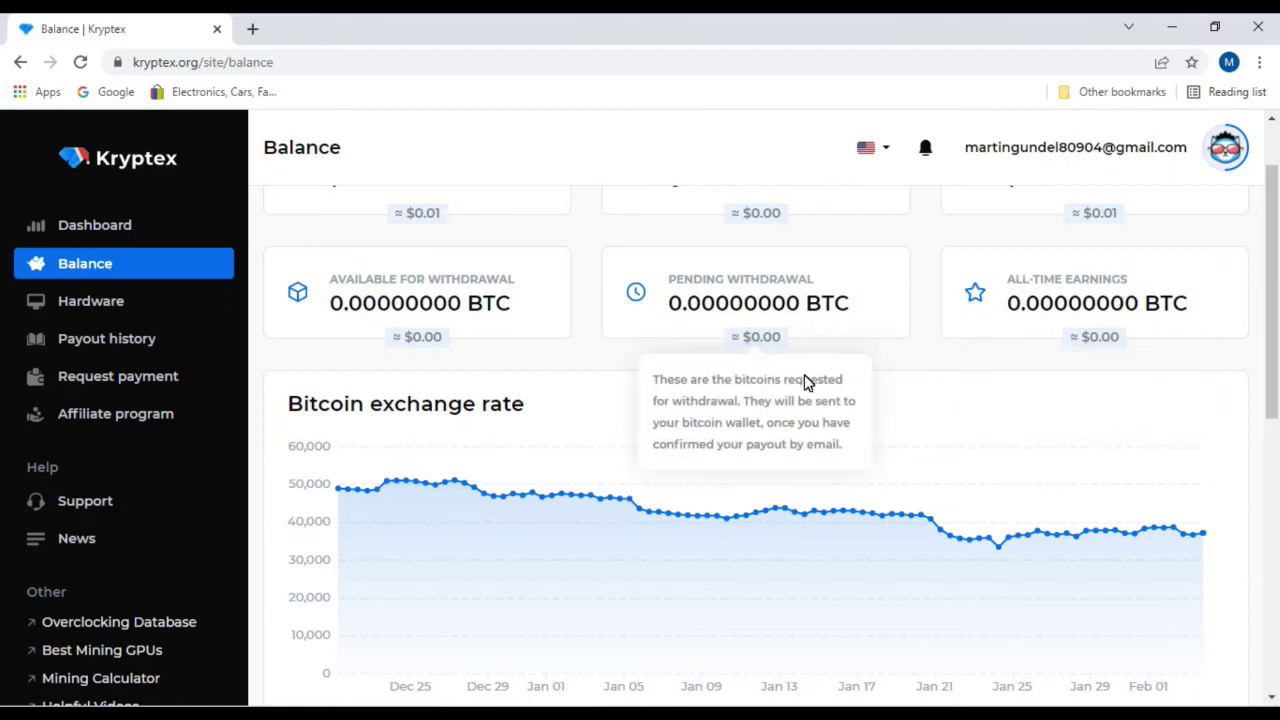
scroll(808, 382, down, 2)
mouse_move(366, 309)
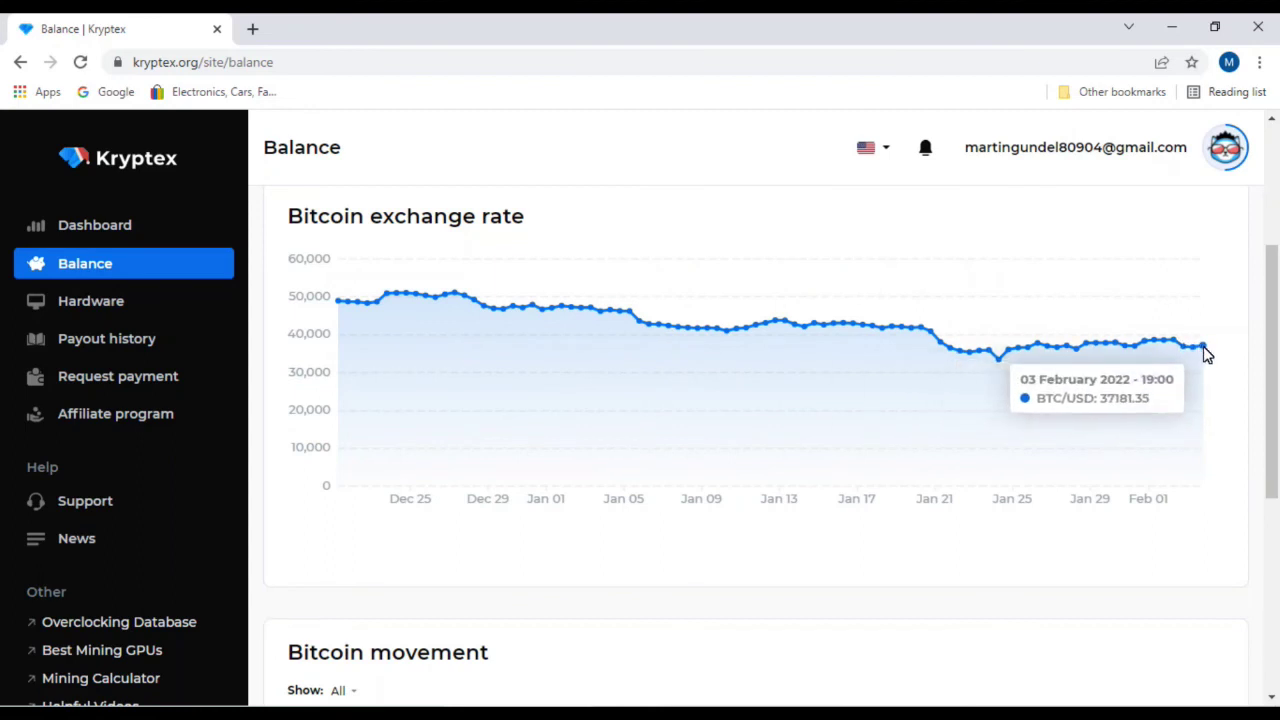
scroll(746, 454, down, 4)
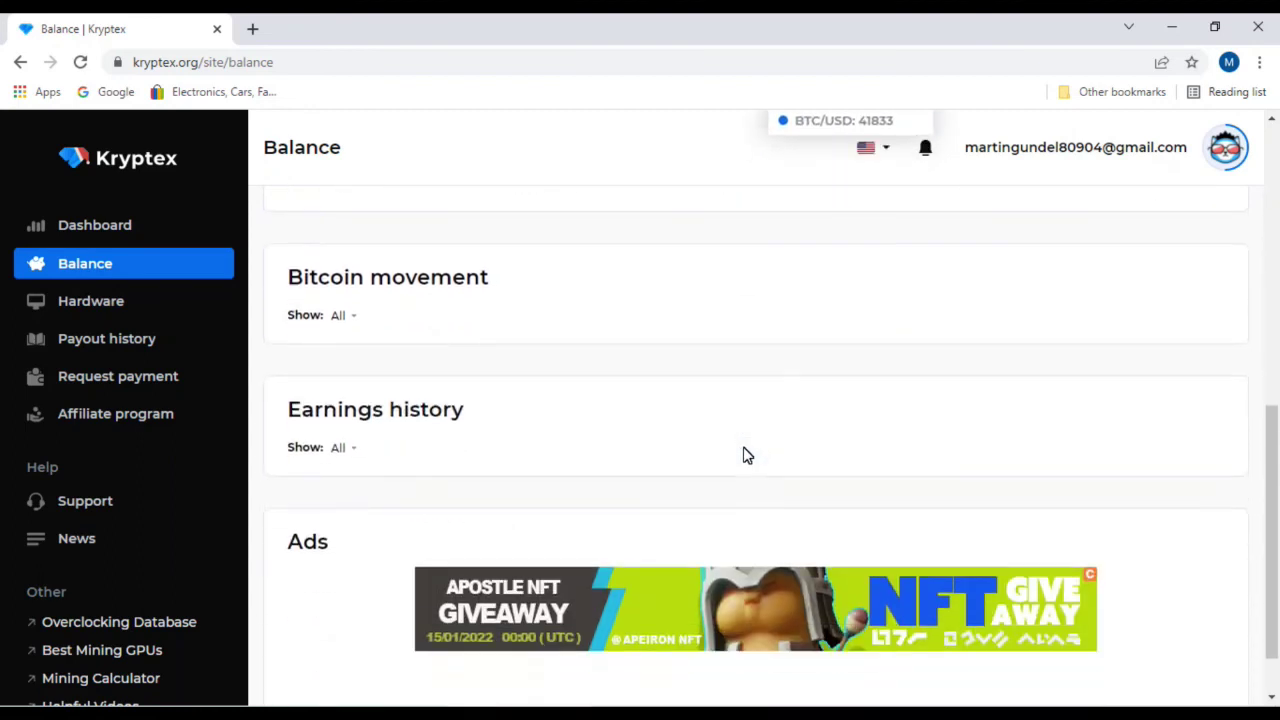
scroll(451, 422, down, 1)
scroll(452, 425, up, 3)
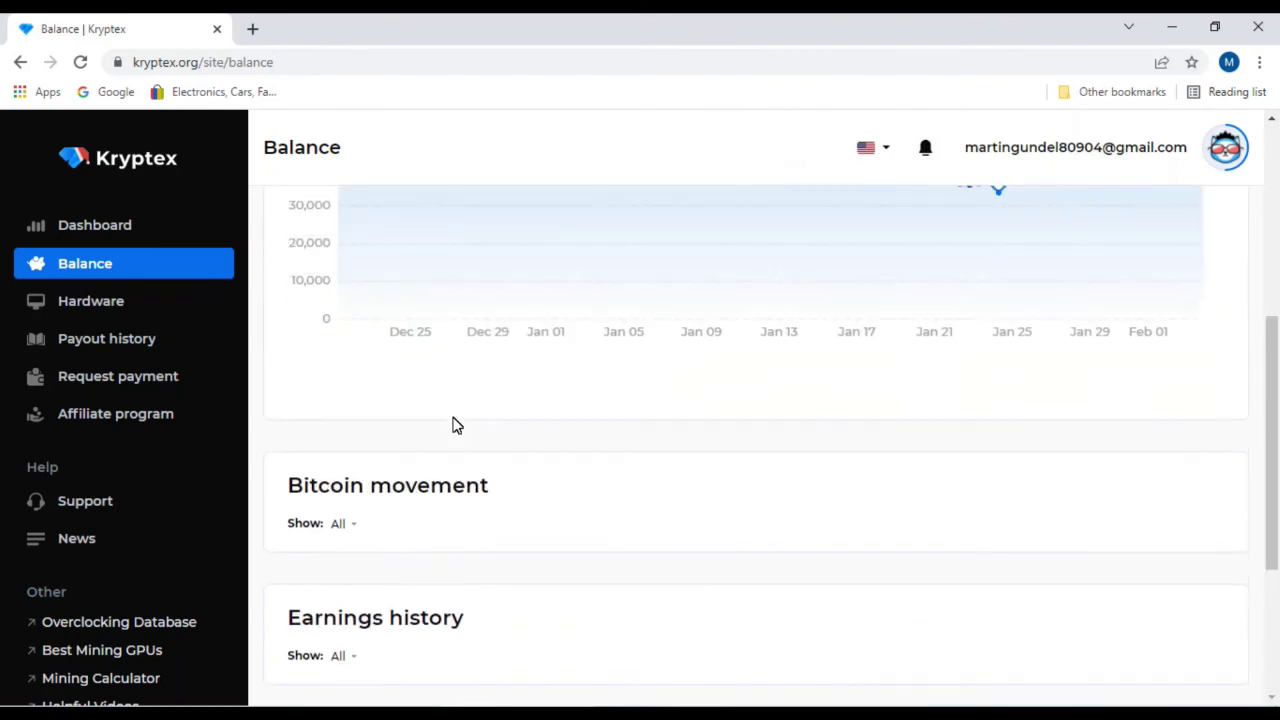
scroll(455, 424, up, 5)
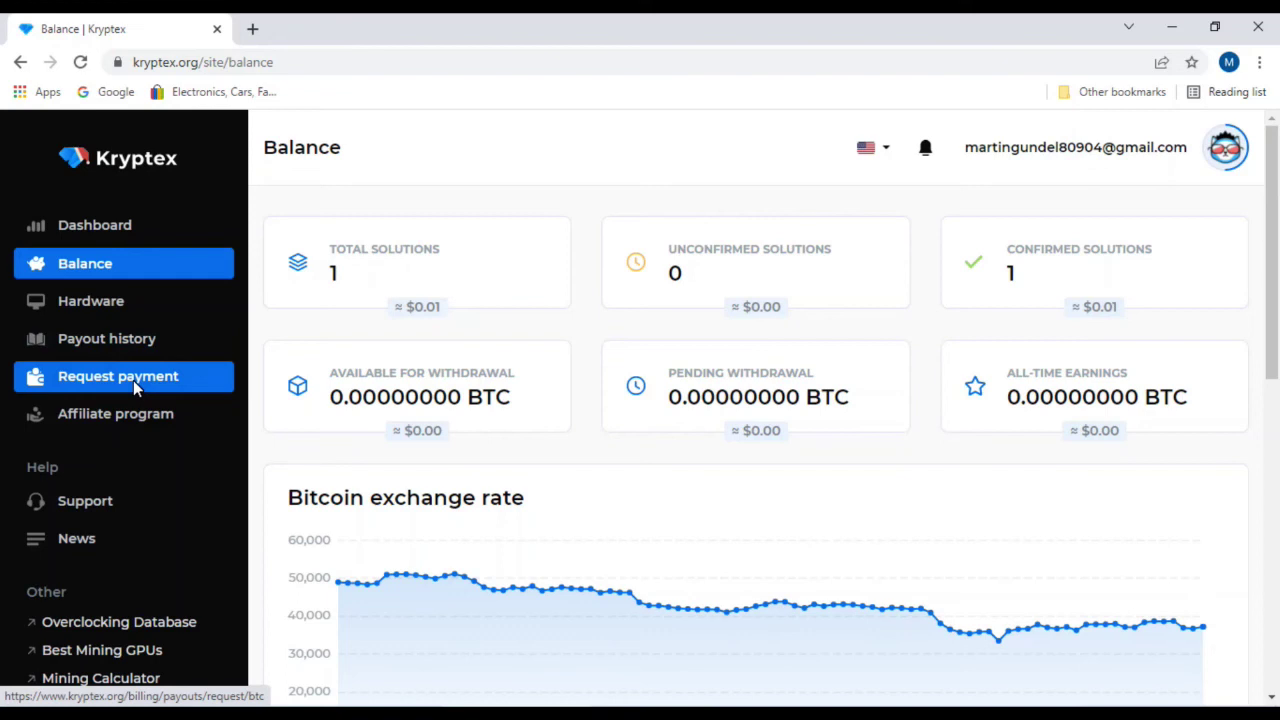
click(1215, 160)
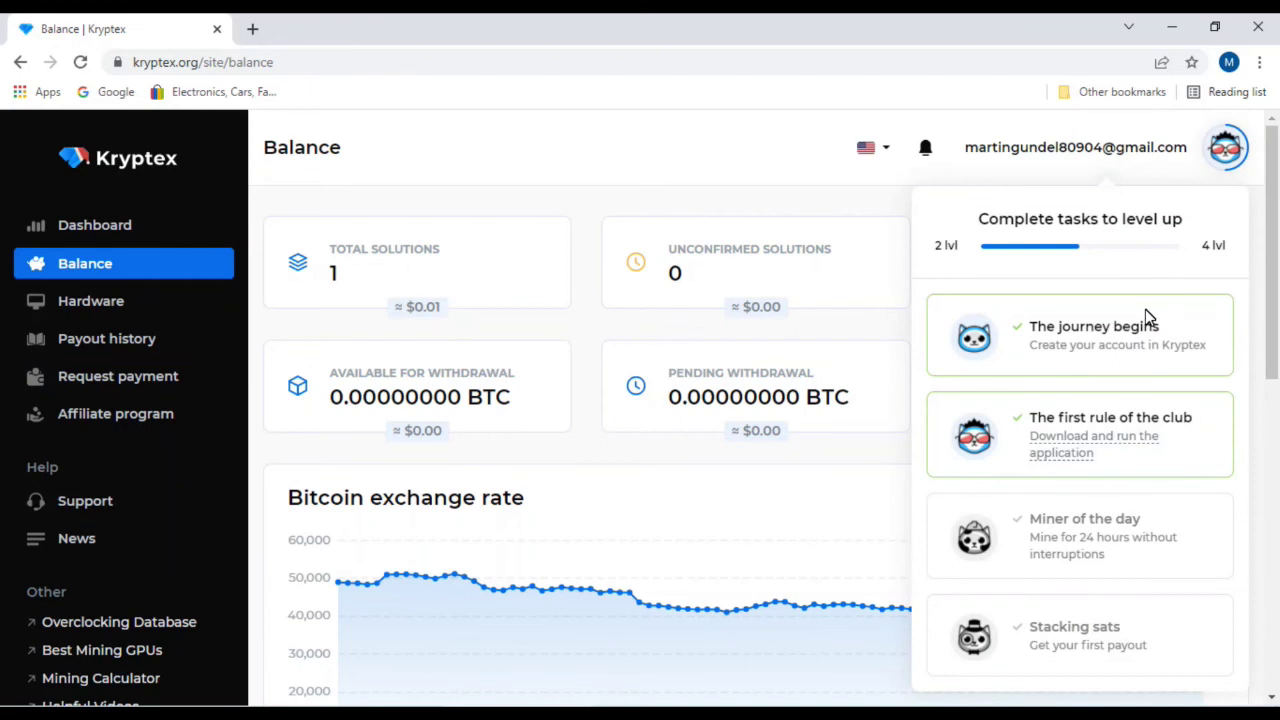
scroll(1143, 357, down, 1)
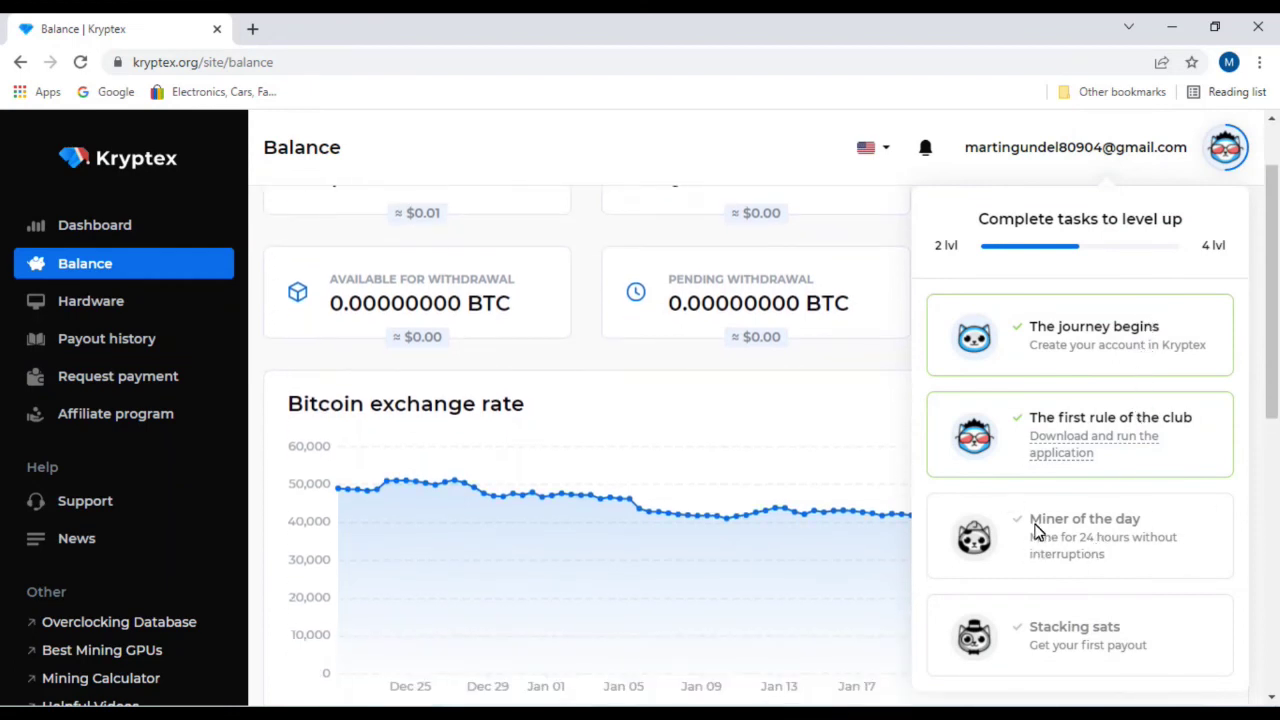
scroll(1038, 531, down, 1)
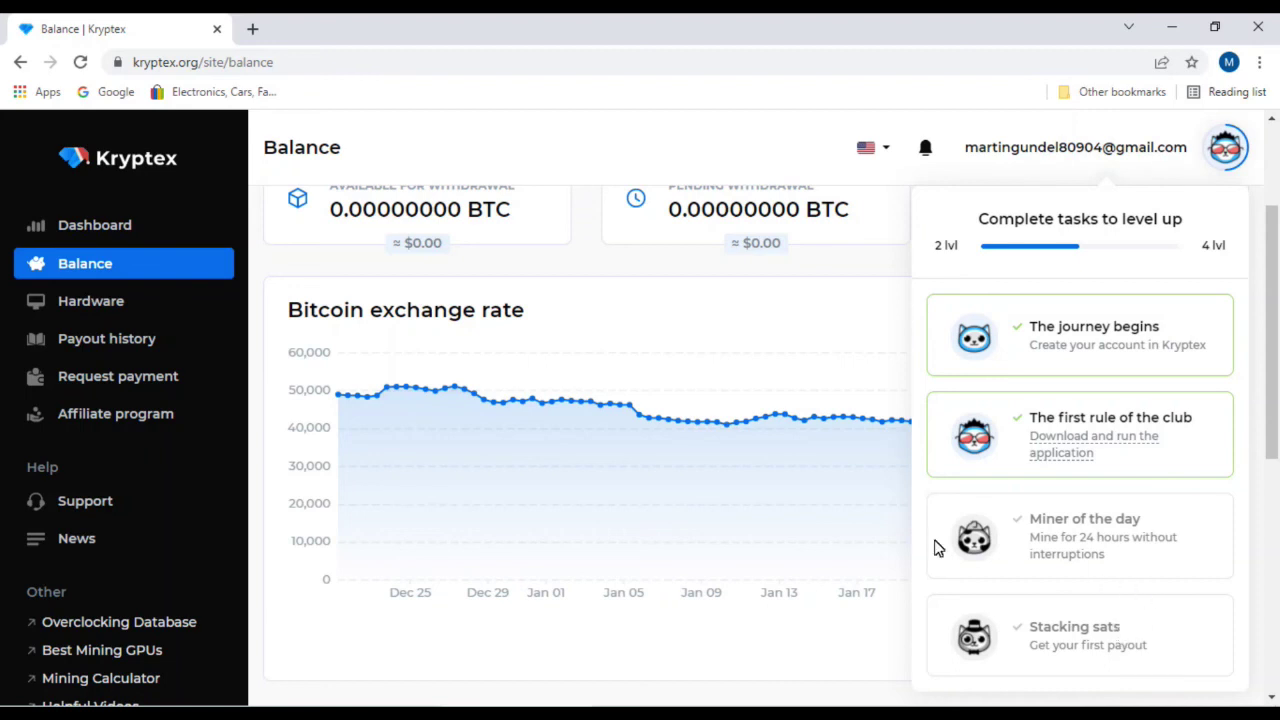
click(736, 143)
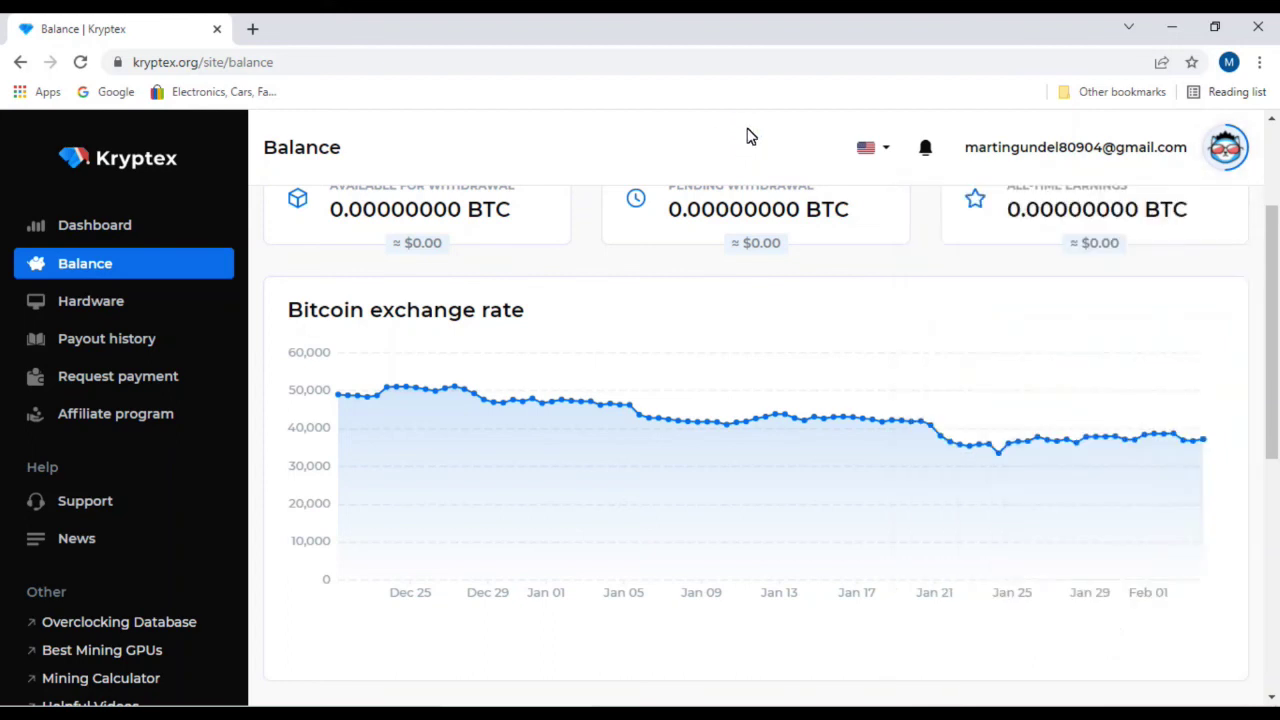
Step: Minimize Chrome so the Kryptex miner window shows on the desktop
click(1173, 37)
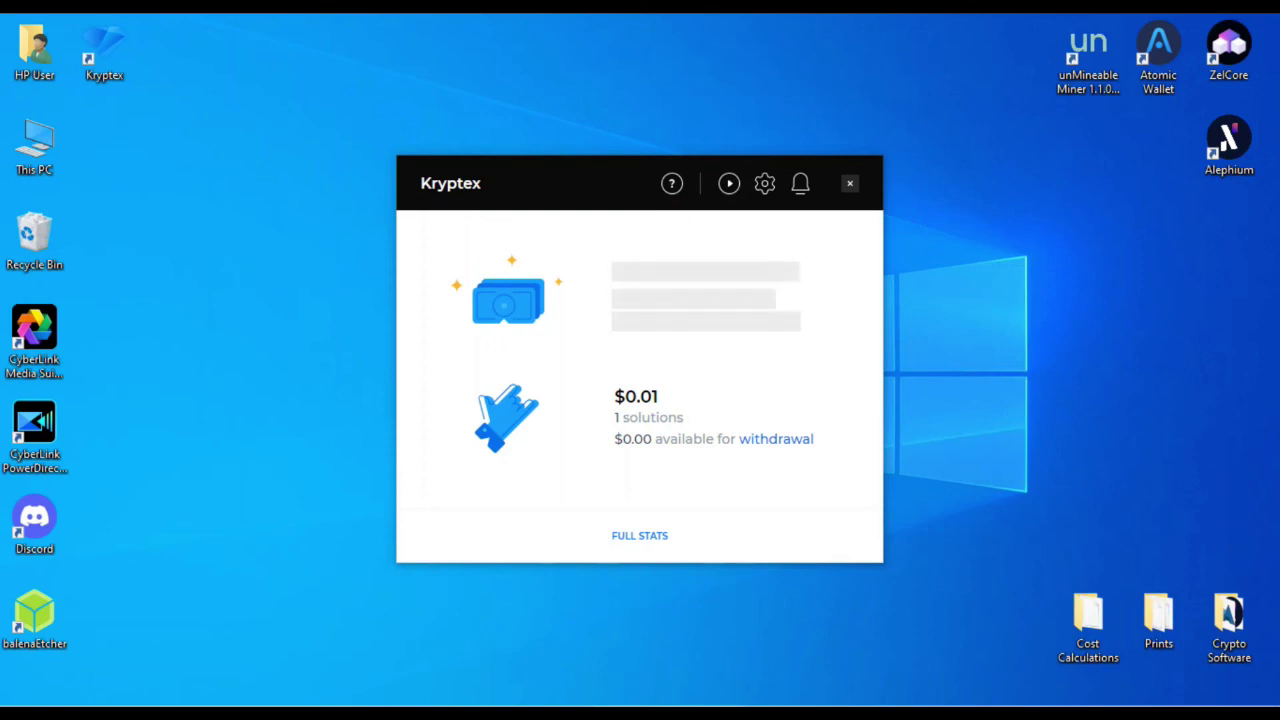
Step: View the Kryptex pause-duration choices and dismiss them, leaving mining running
click(729, 183)
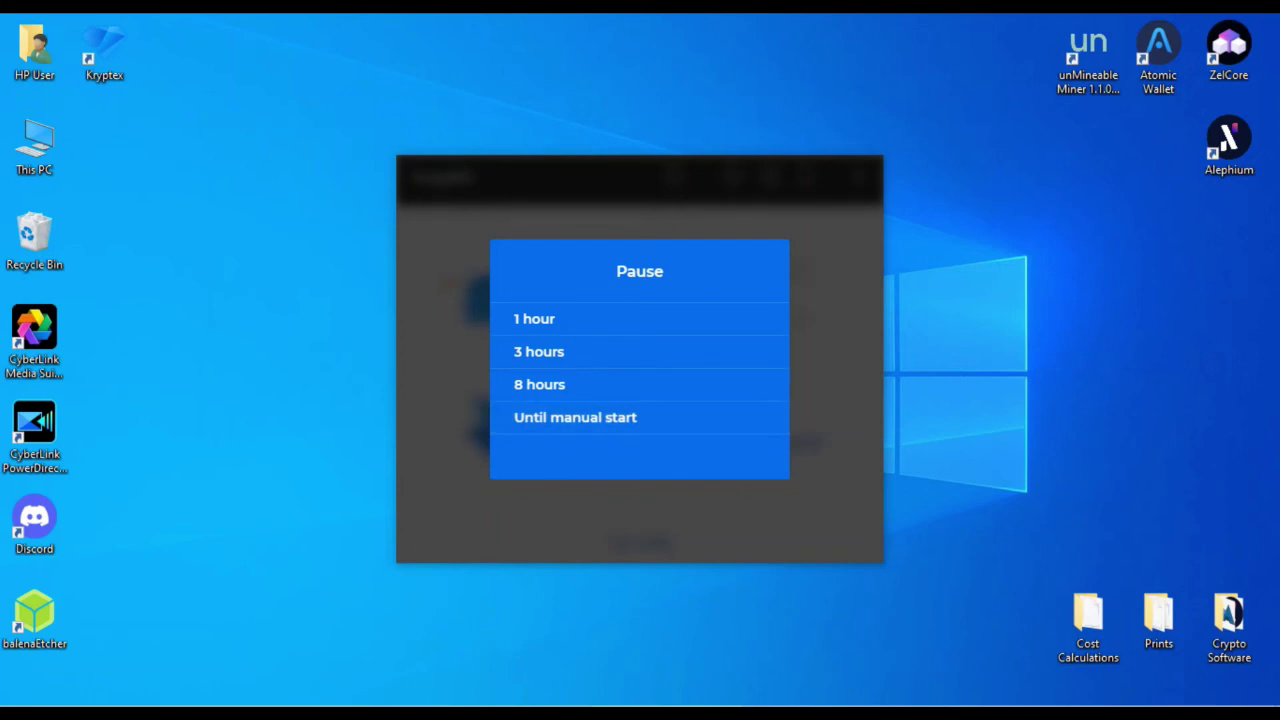
key(Escape)
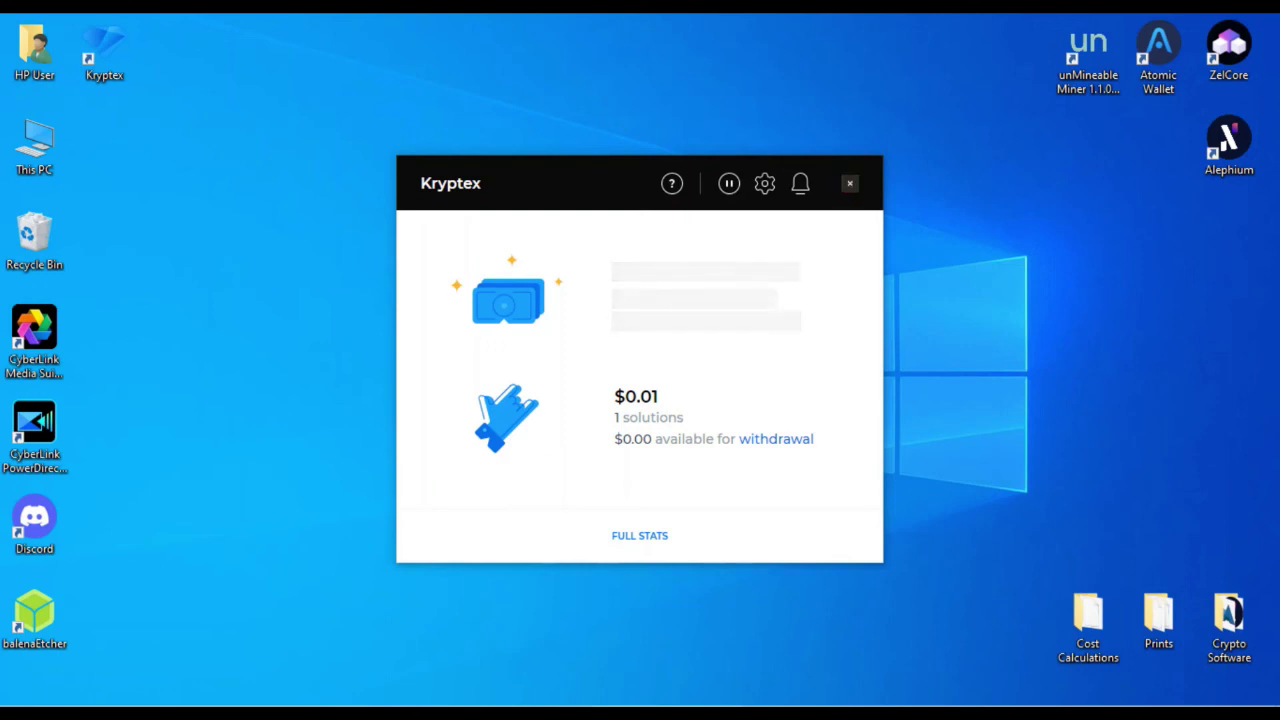
Step: Stop the Screen Recorder session at 00:11:23 recorded
mouse_move(194, 684)
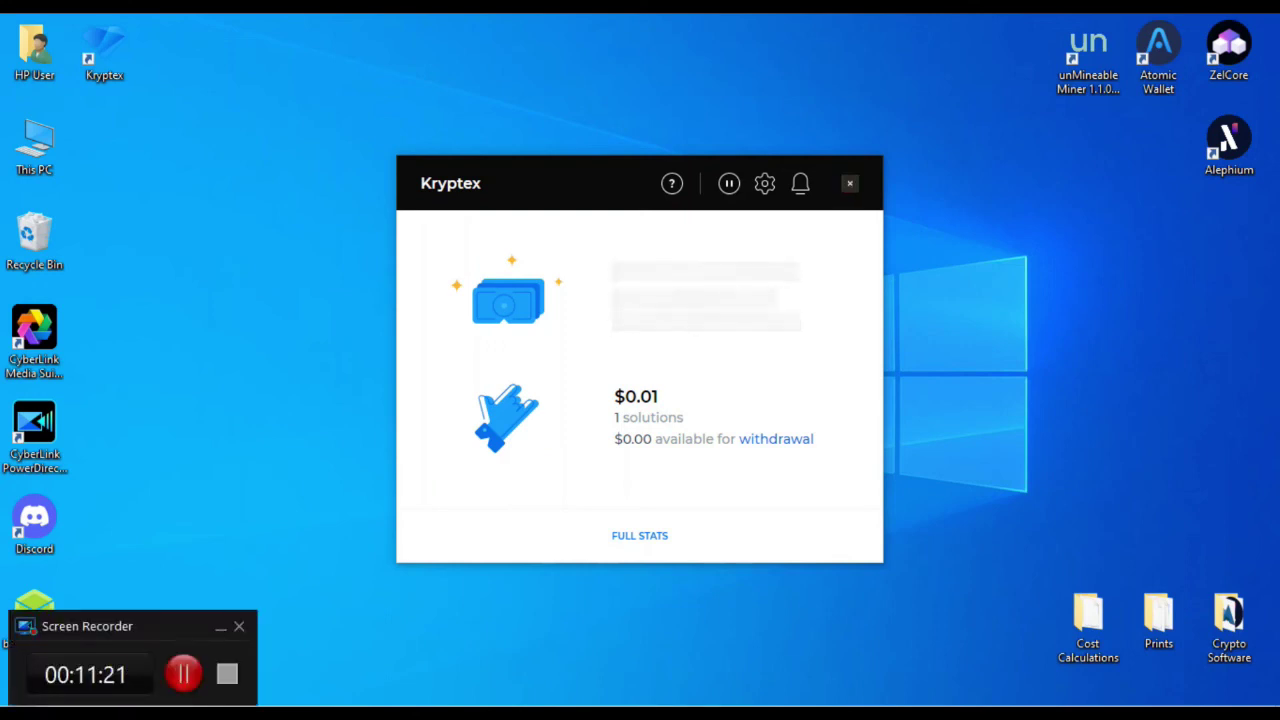
click(194, 684)
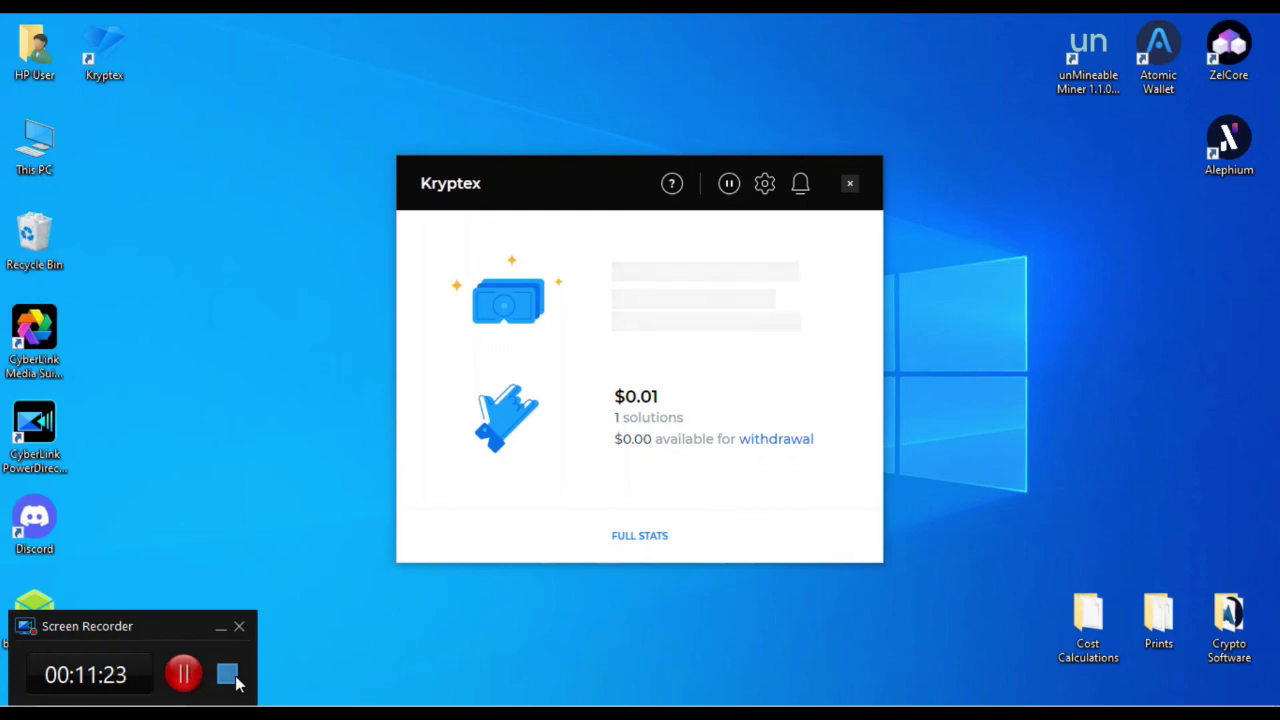